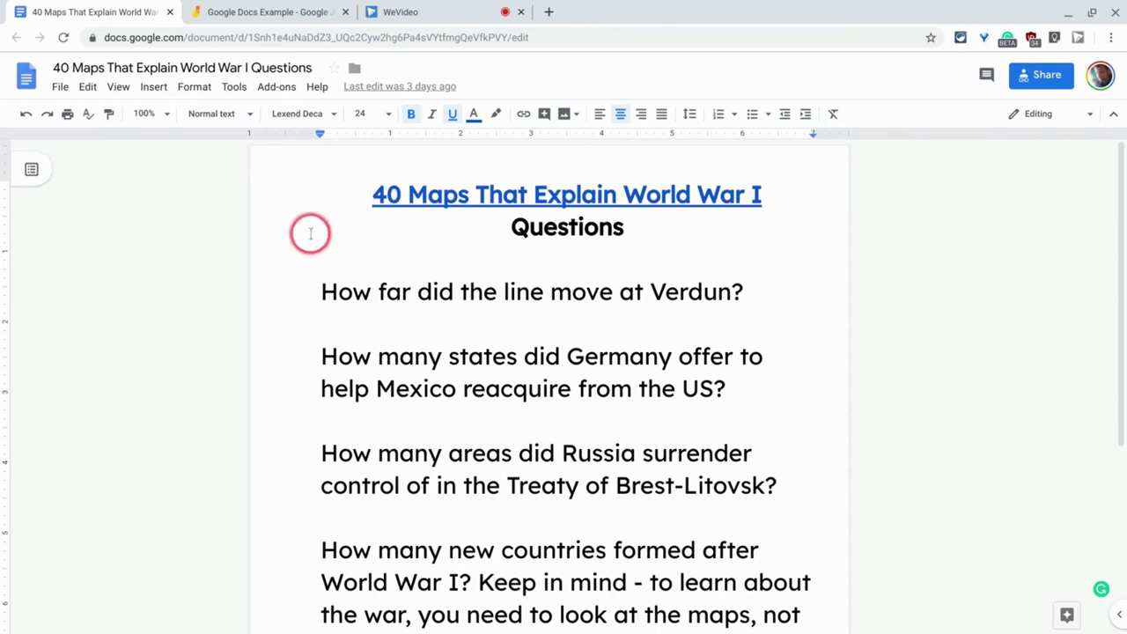
- Show the worksheet title's link preview, which points to the vox.com maps article
click(440, 197)
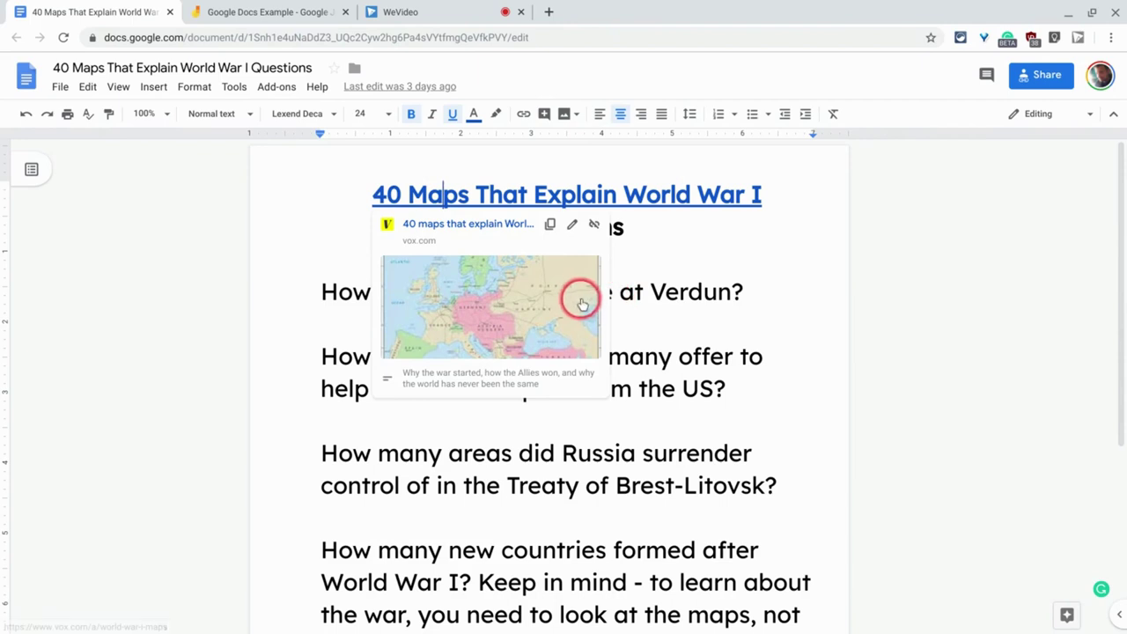
- Insert the '40 Maps That Explain World War I Questions' doc from Drive onto the Jamboard frame
mouse_move(541, 627)
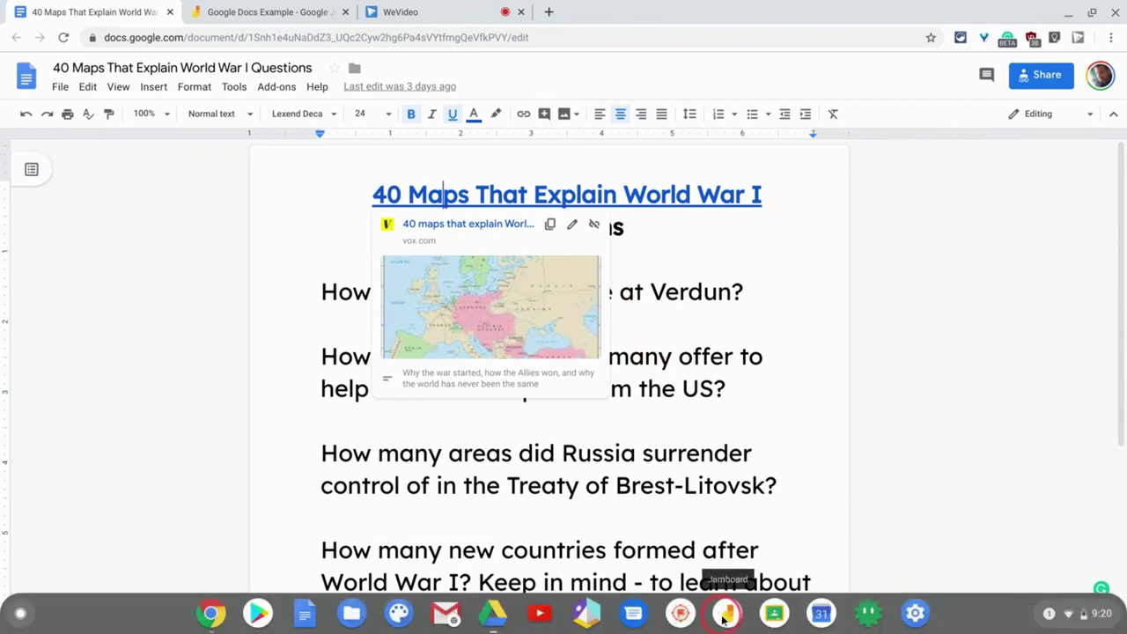
click(728, 615)
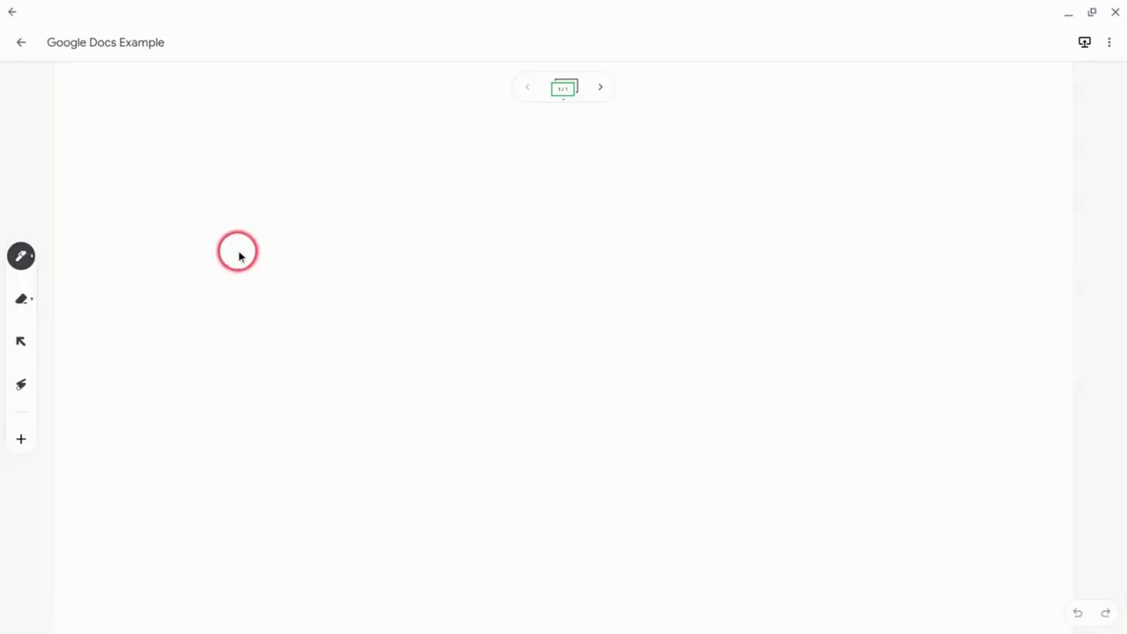
click(21, 441)
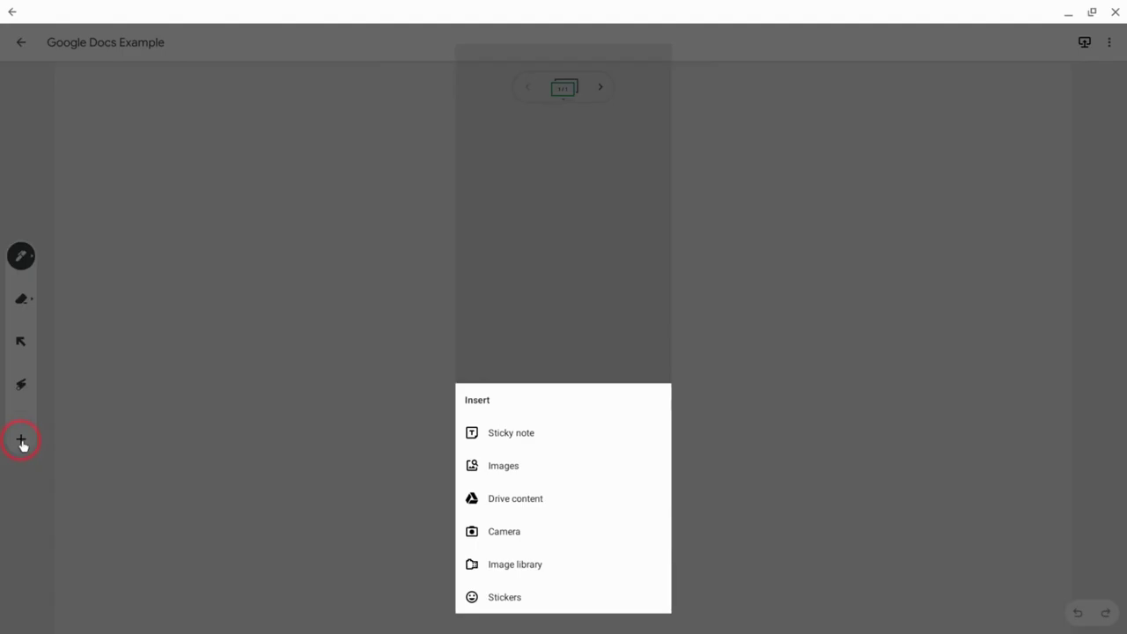
click(518, 499)
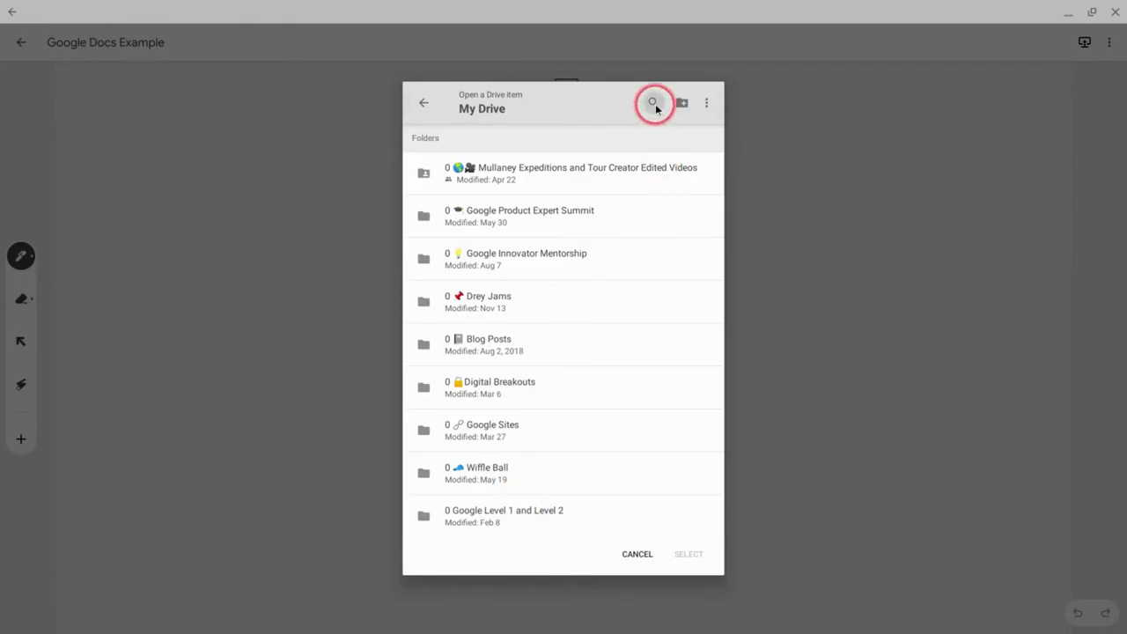
click(654, 104)
text(40 maps world)
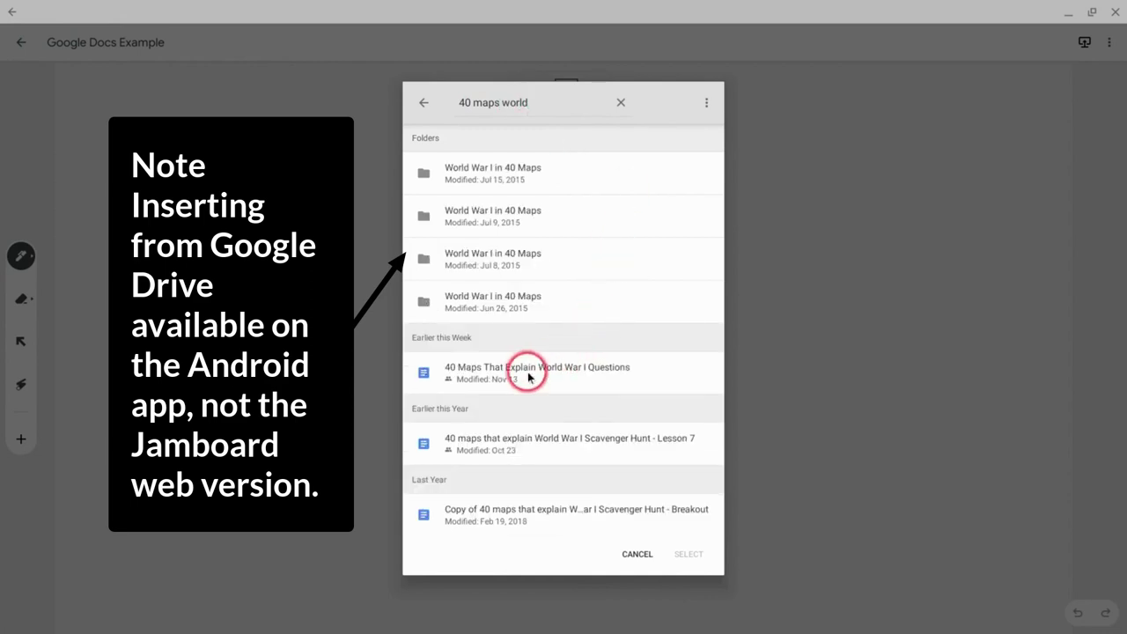
click(521, 377)
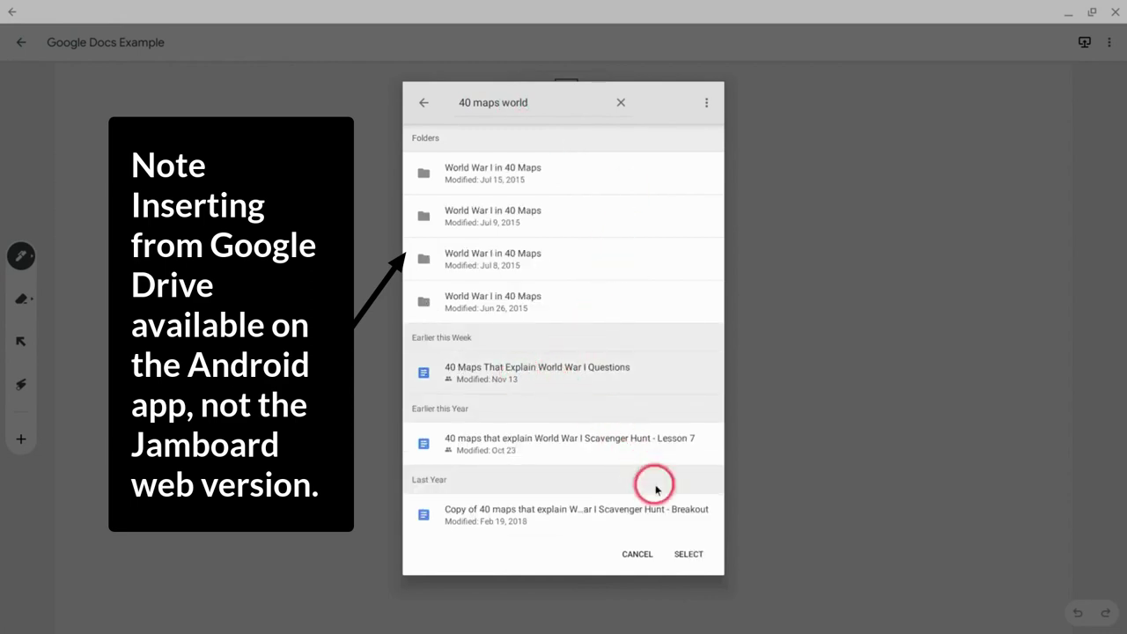
click(691, 554)
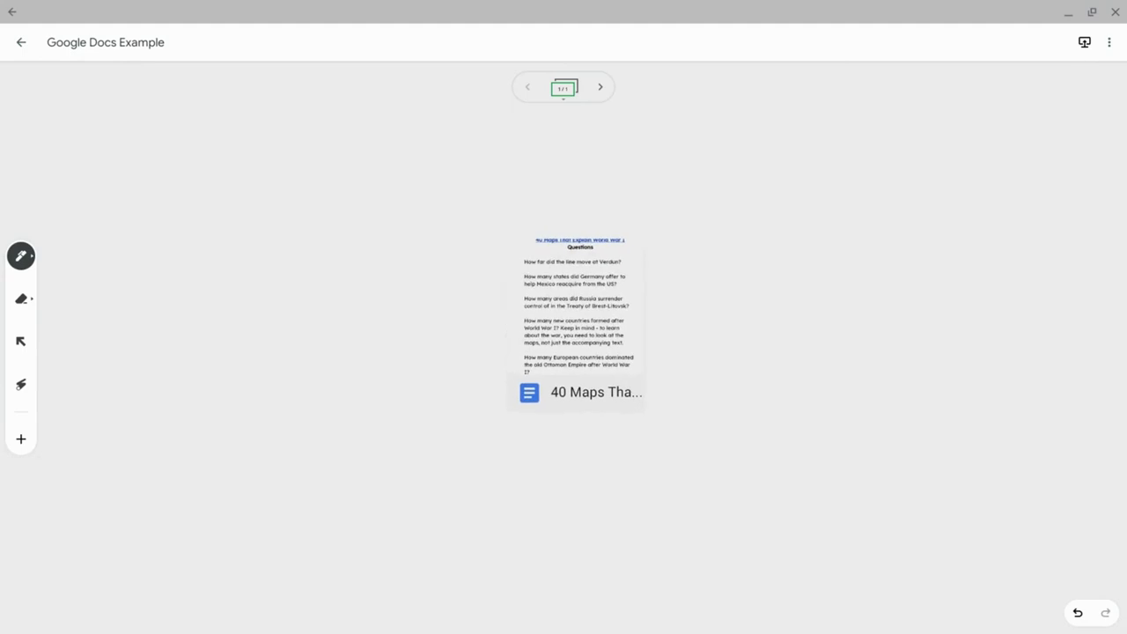
- Drag a full page of the questions doc from its viewer onto the frame
click(581, 320)
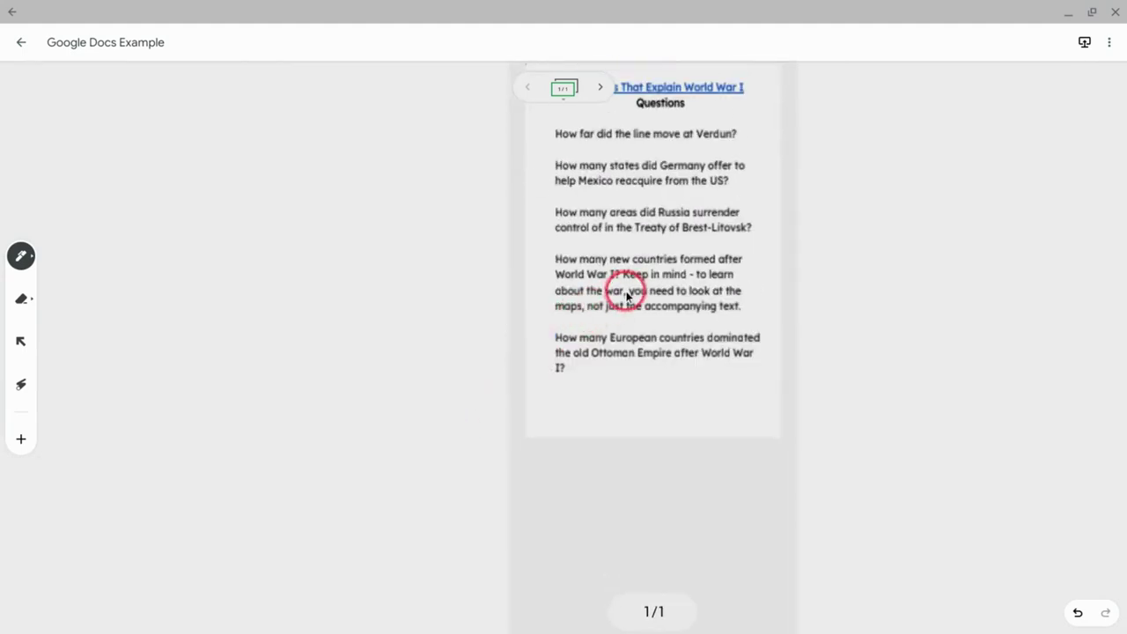
drag(669, 296, 355, 377)
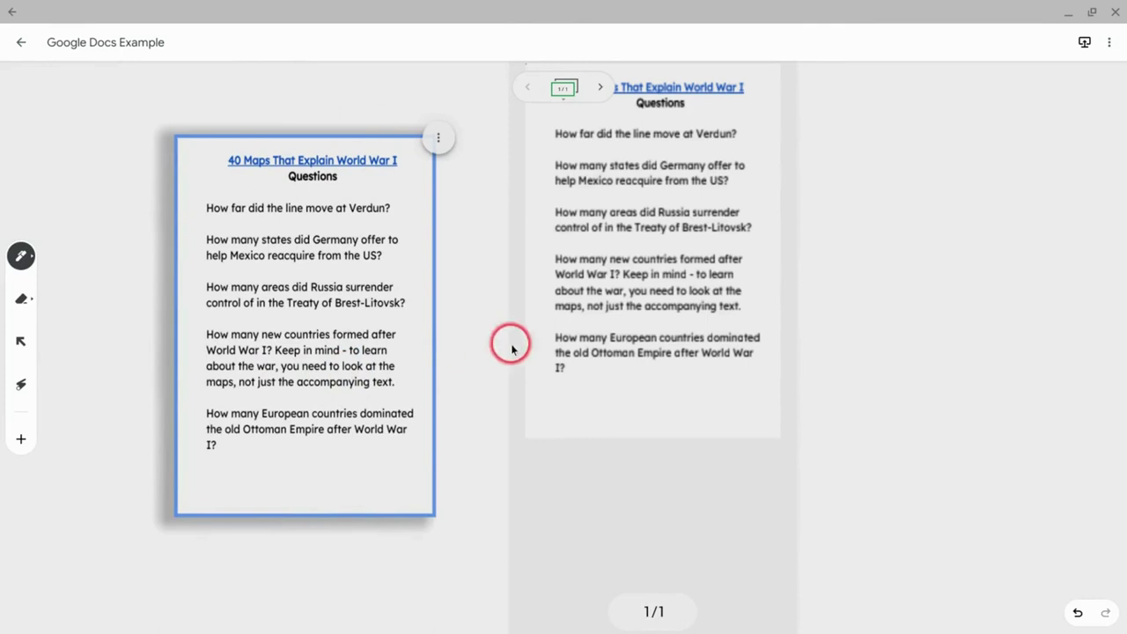
- Close the document viewer, drag the small doc card off the frame, and reposition the question page
scroll(633, 333, down, 5)
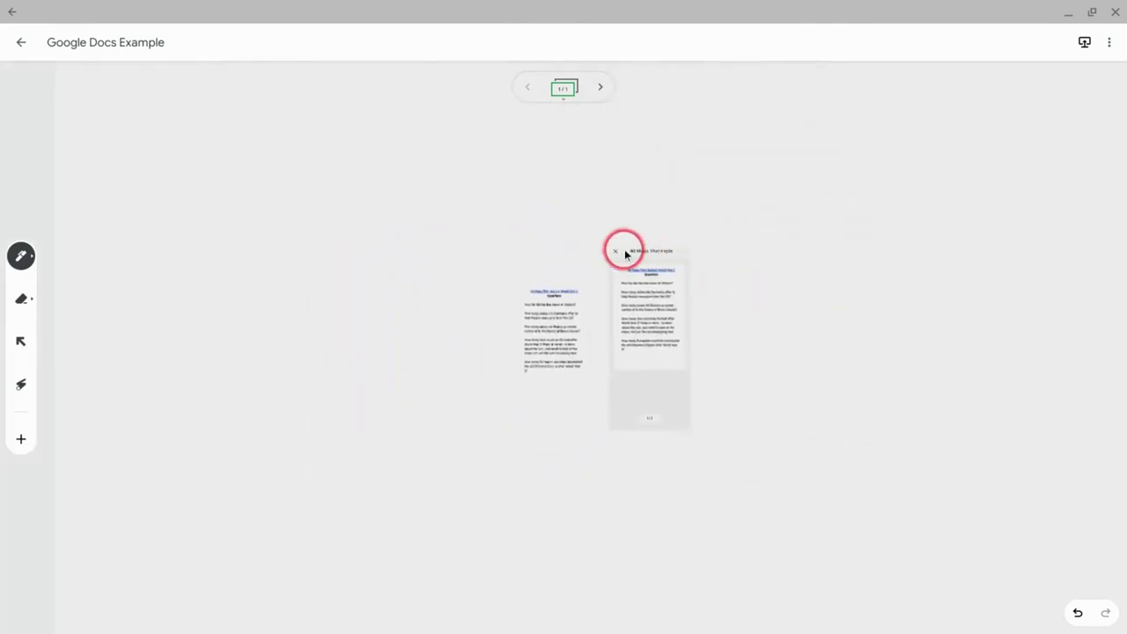
click(616, 251)
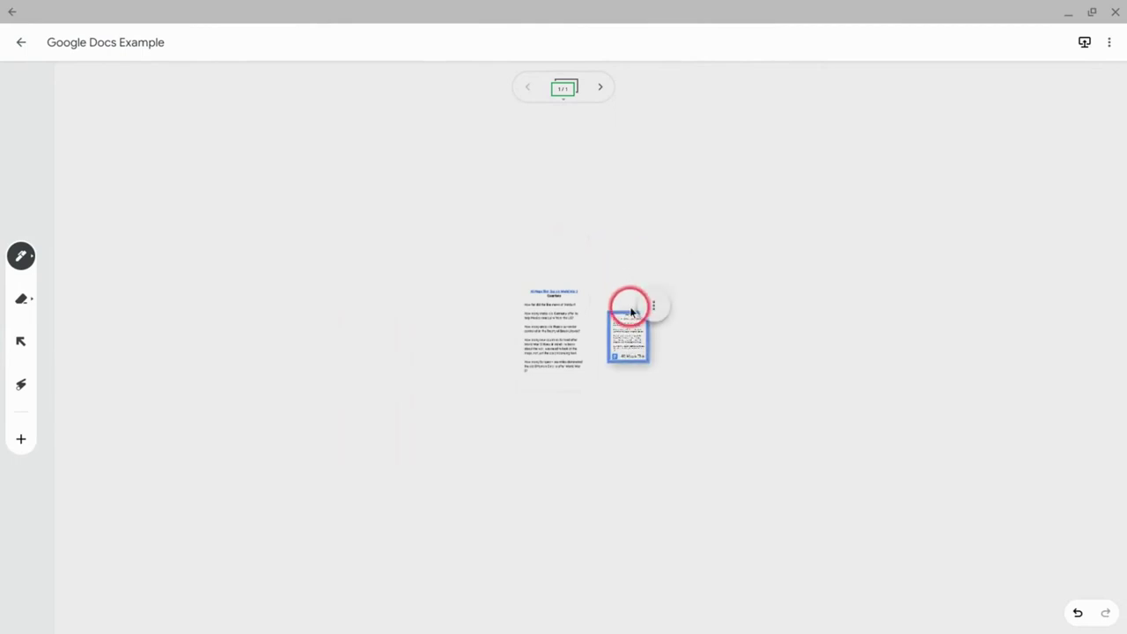
click(21, 341)
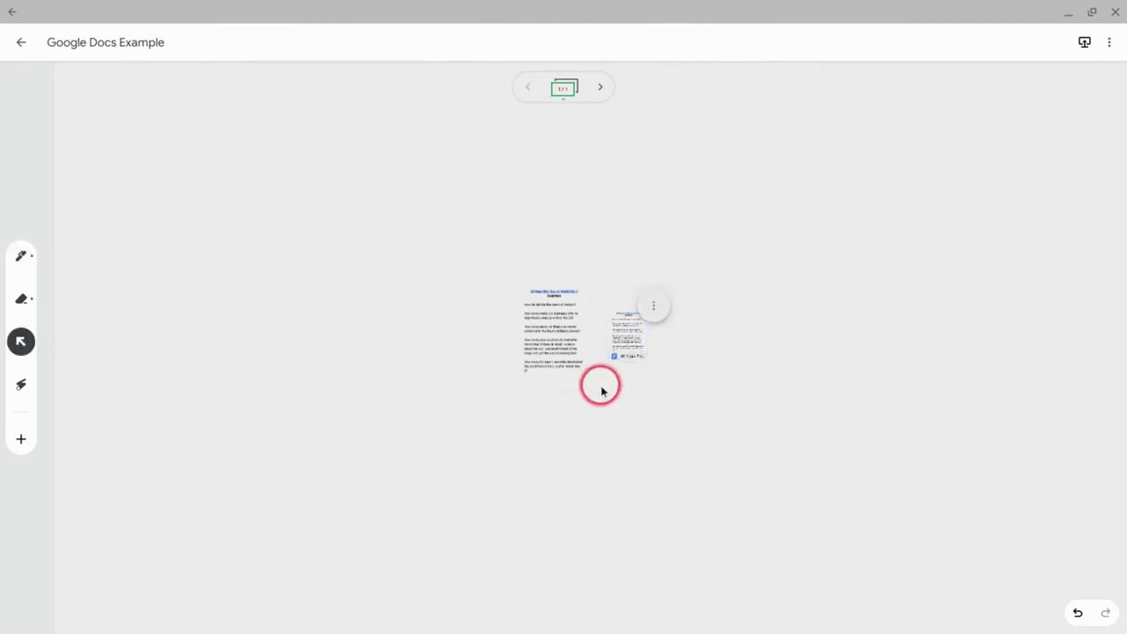
drag(630, 352, 660, 627)
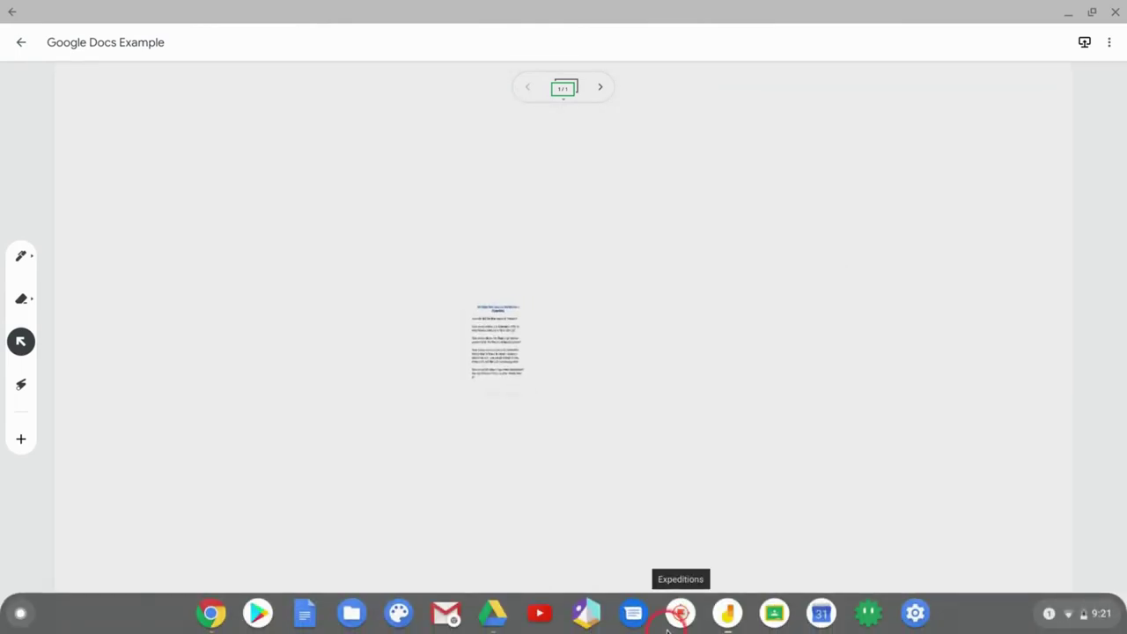
click(556, 305)
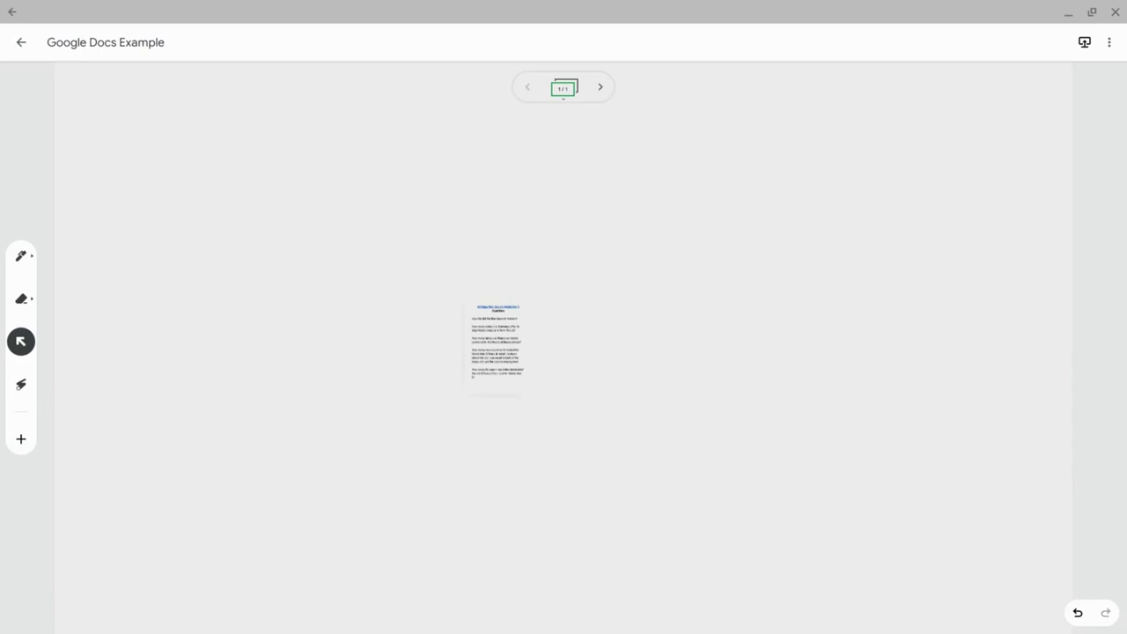
drag(494, 349, 494, 361)
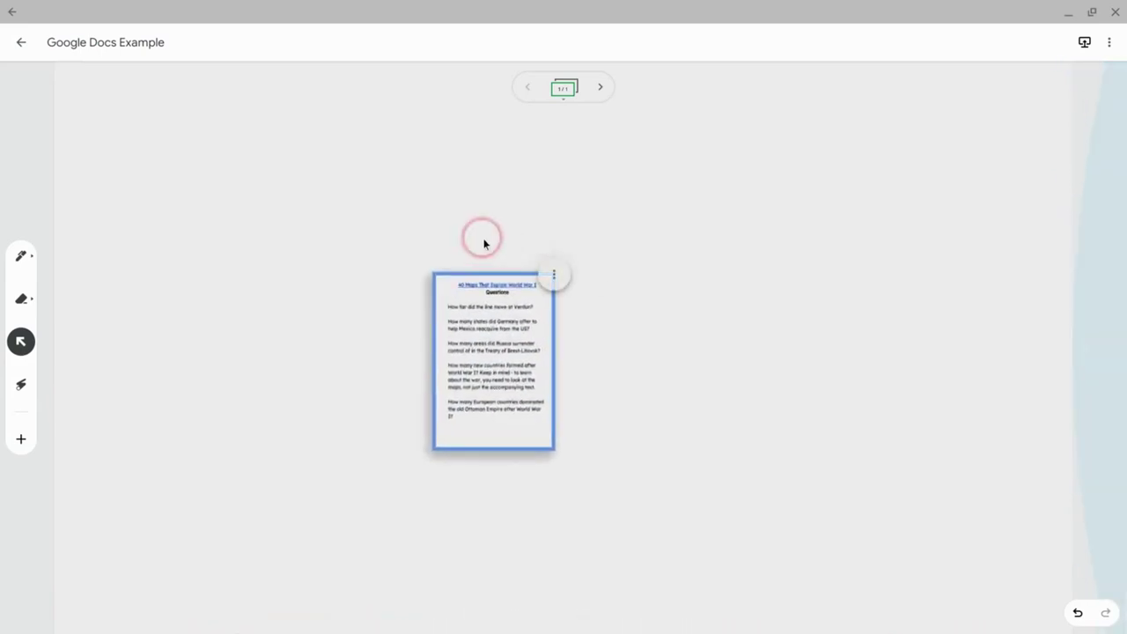
- Move the question page to the frame's top-left and resize it to full frame height
mouse_move(275, 625)
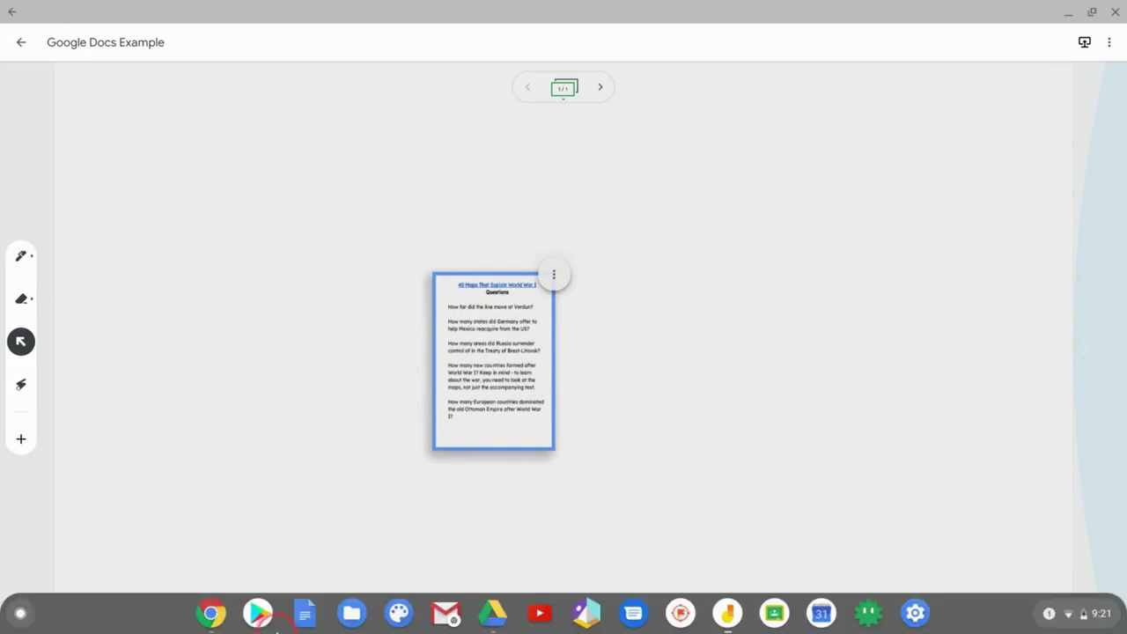
click(213, 621)
click(302, 12)
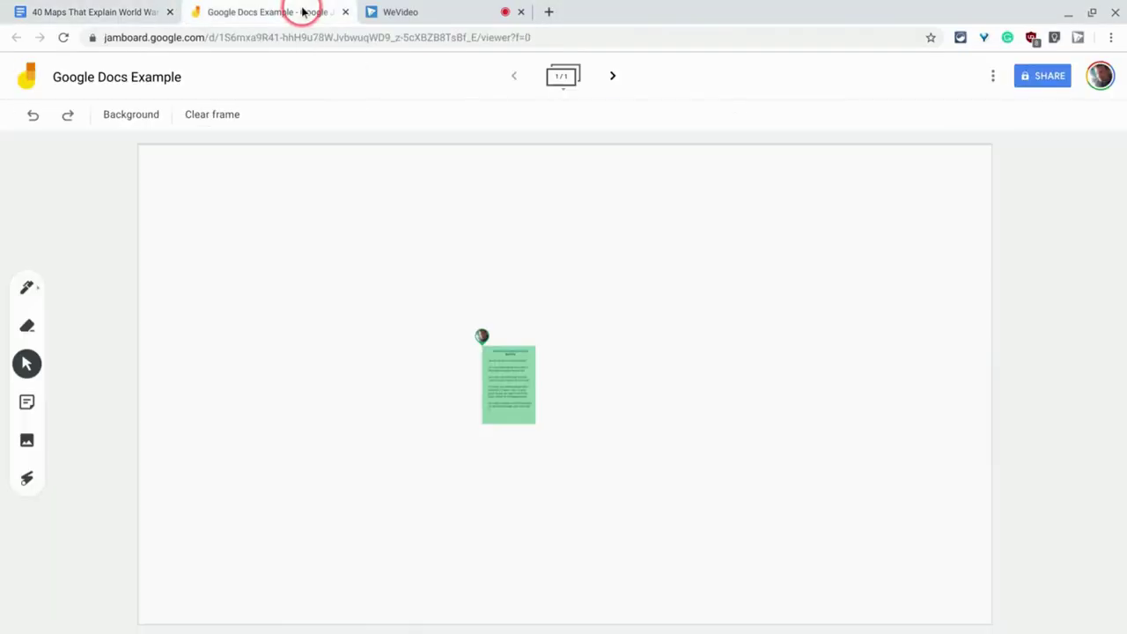
click(516, 369)
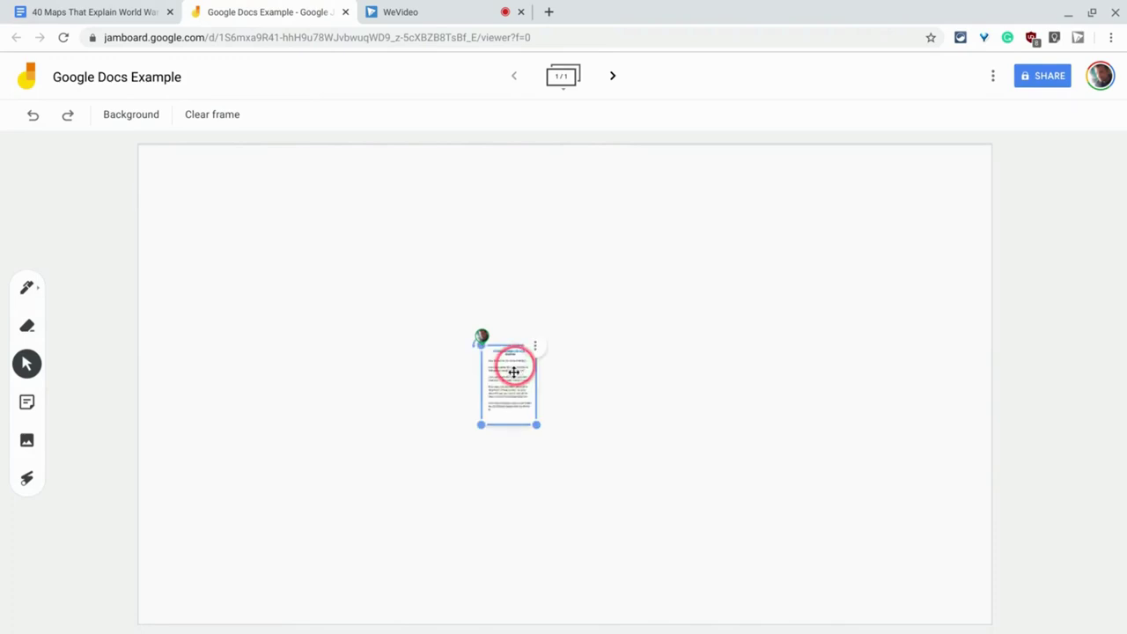
drag(505, 385, 551, 622)
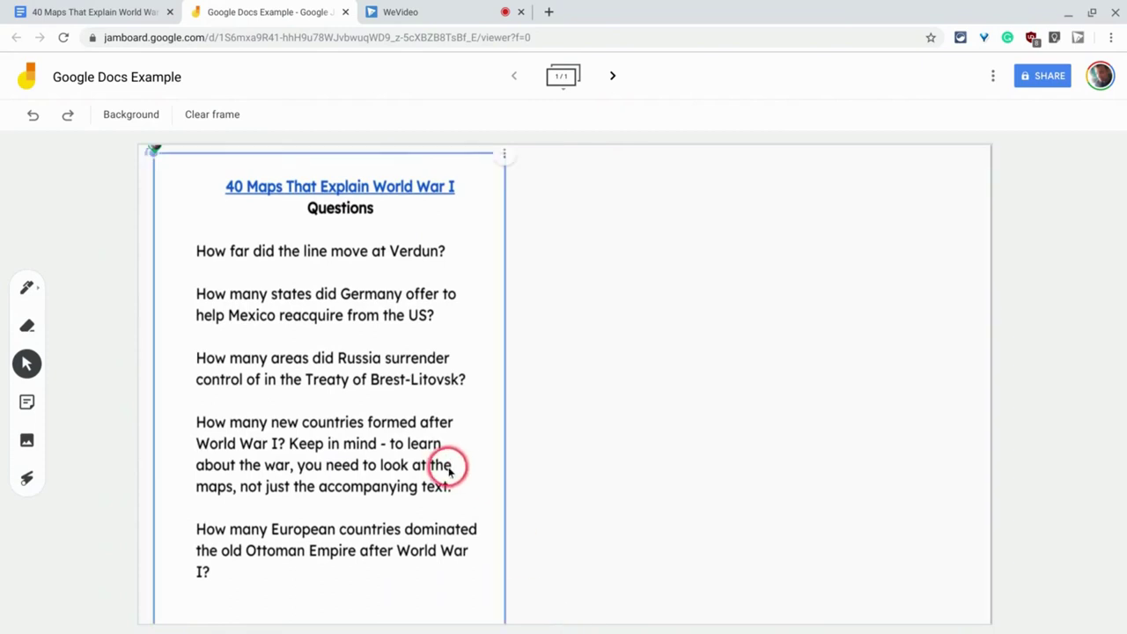
drag(448, 466, 431, 452)
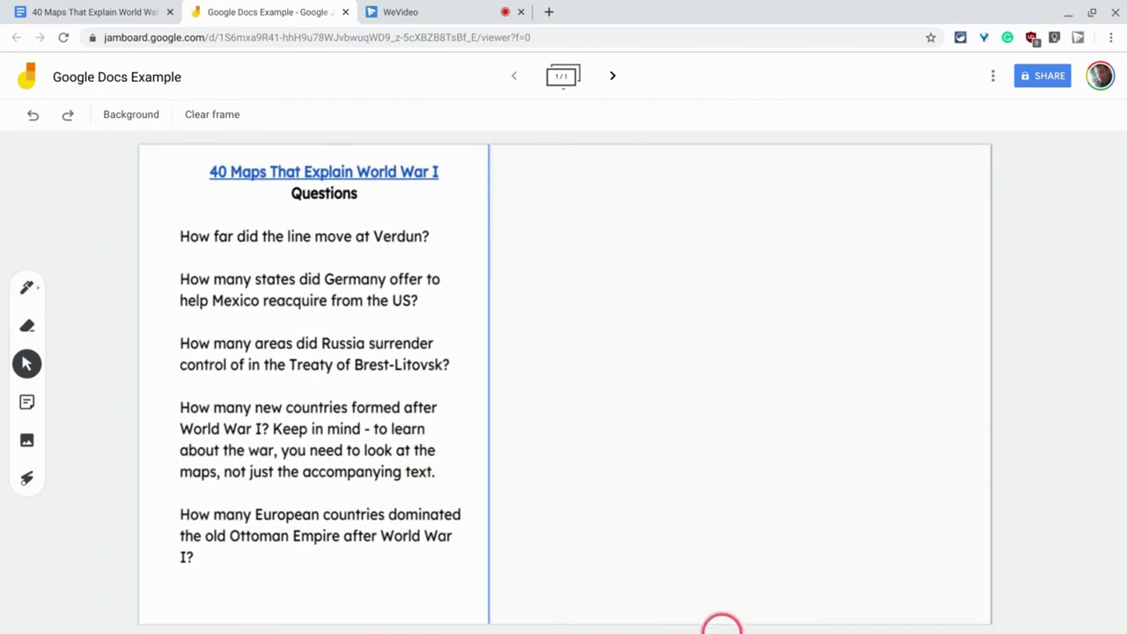
- Draw a pen arrow pointing at the Verdun question, plus a freehand squiggle
click(731, 615)
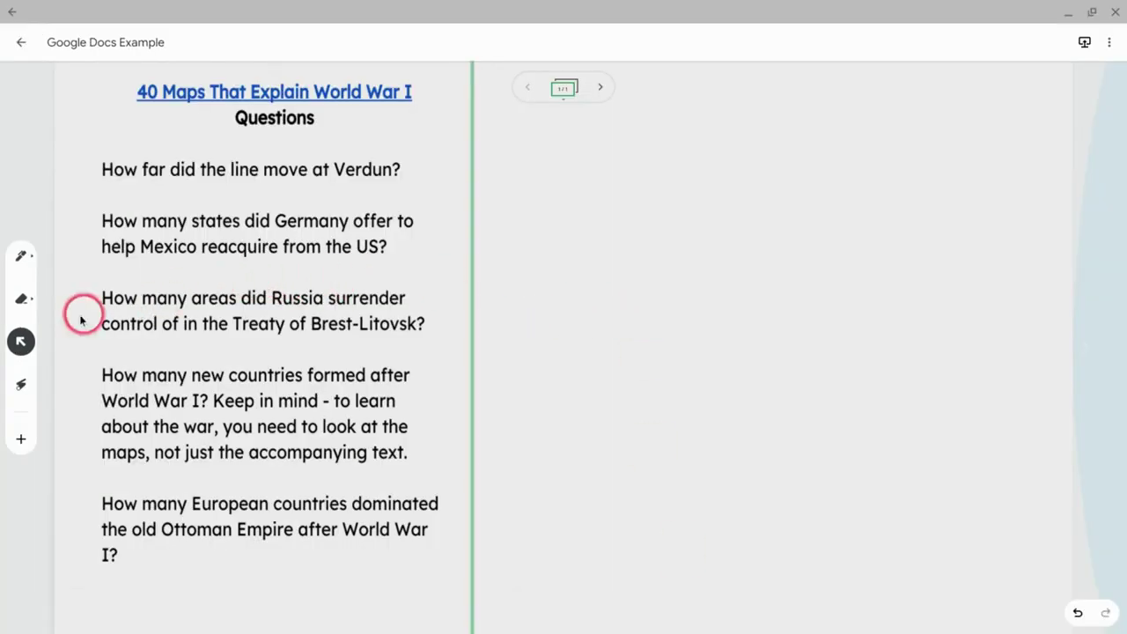
click(19, 260)
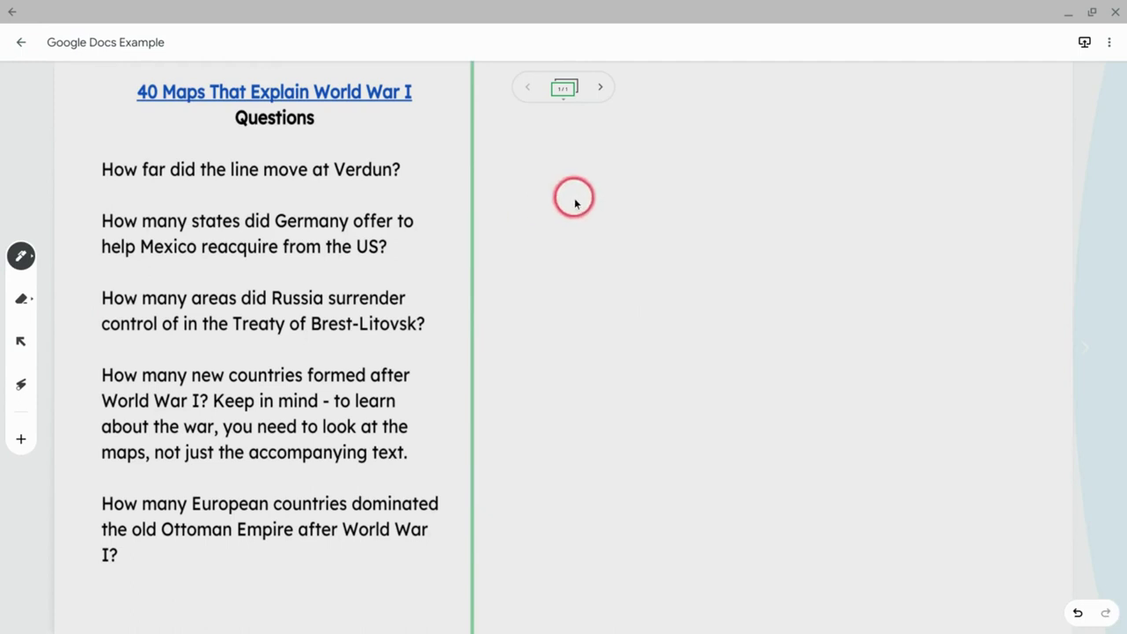
mouse_move(616, 165)
mouse_down()
mouse_move(405, 189)
mouse_move(431, 160)
mouse_move(425, 202)
mouse_up()
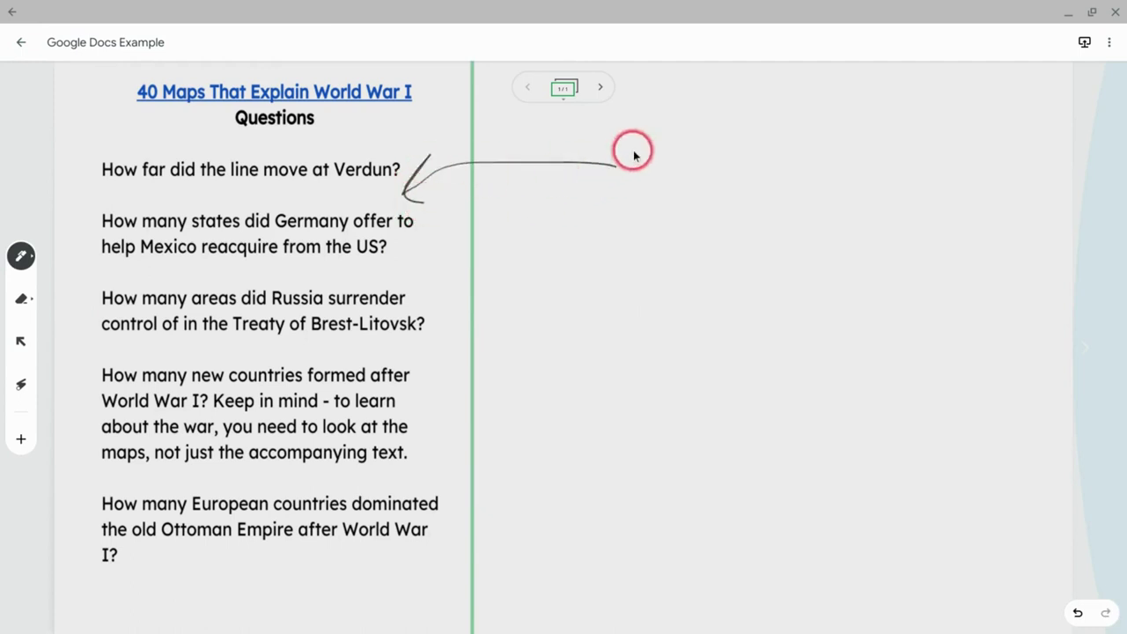
drag(633, 150, 753, 146)
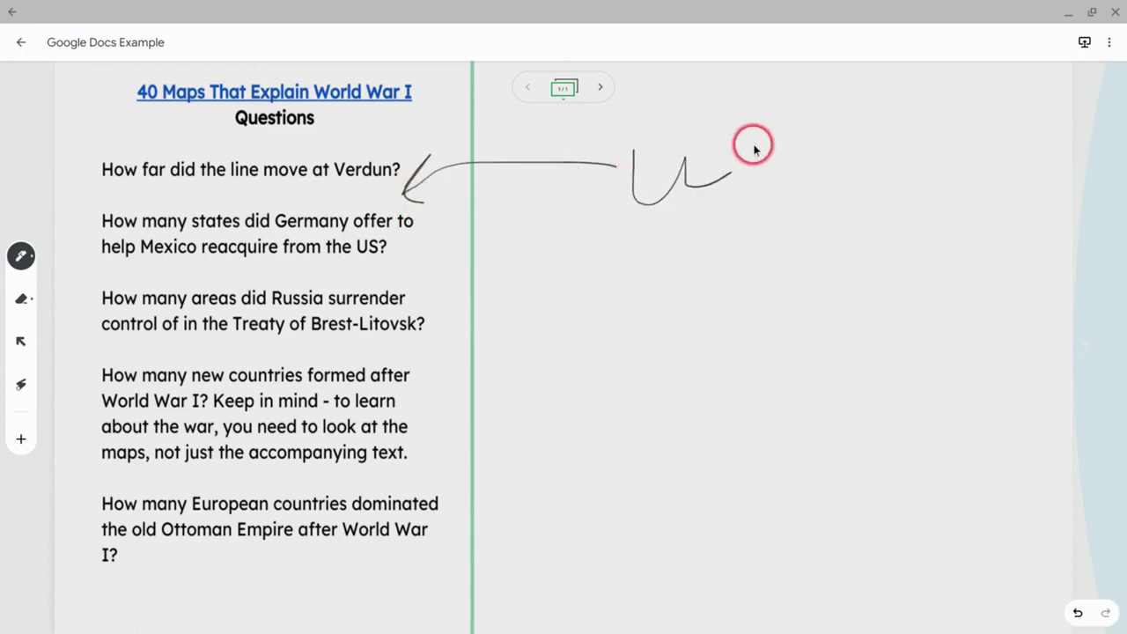
- Highlight the Russia surrender (Brest-Litovsk) question with the yellow highlighter
click(22, 256)
click(196, 260)
click(199, 302)
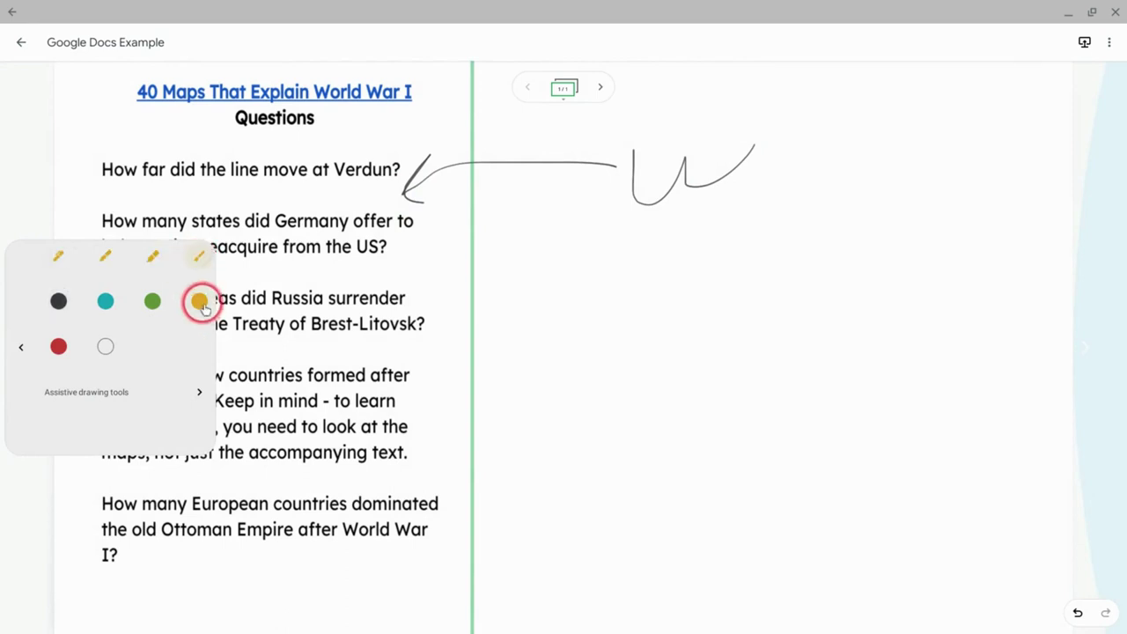
click(251, 299)
drag(251, 299, 383, 297)
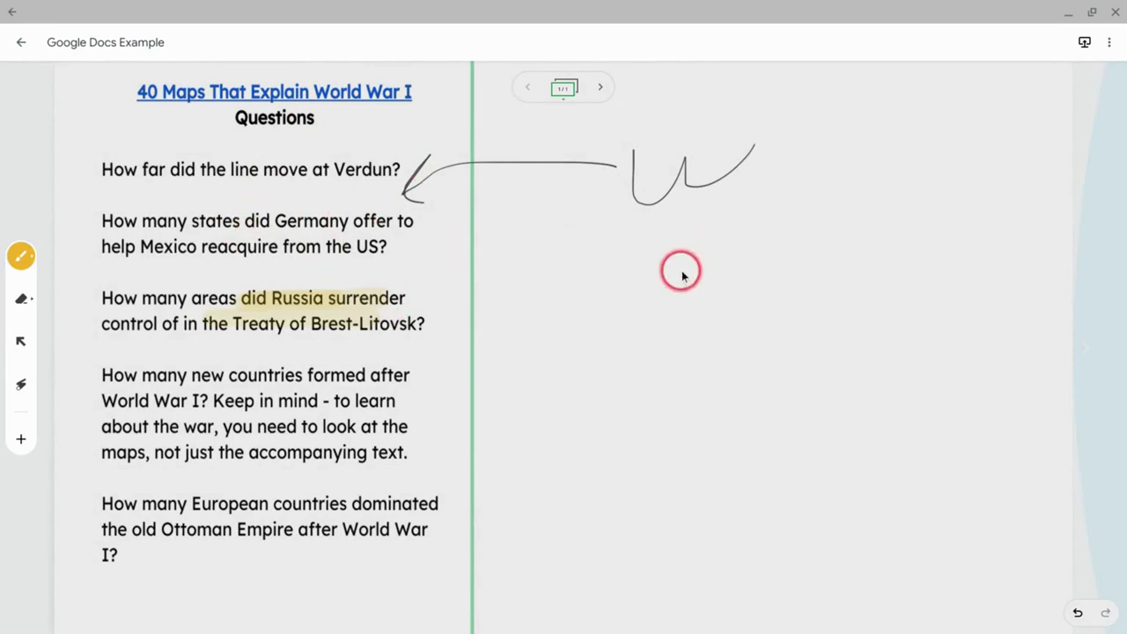
click(22, 257)
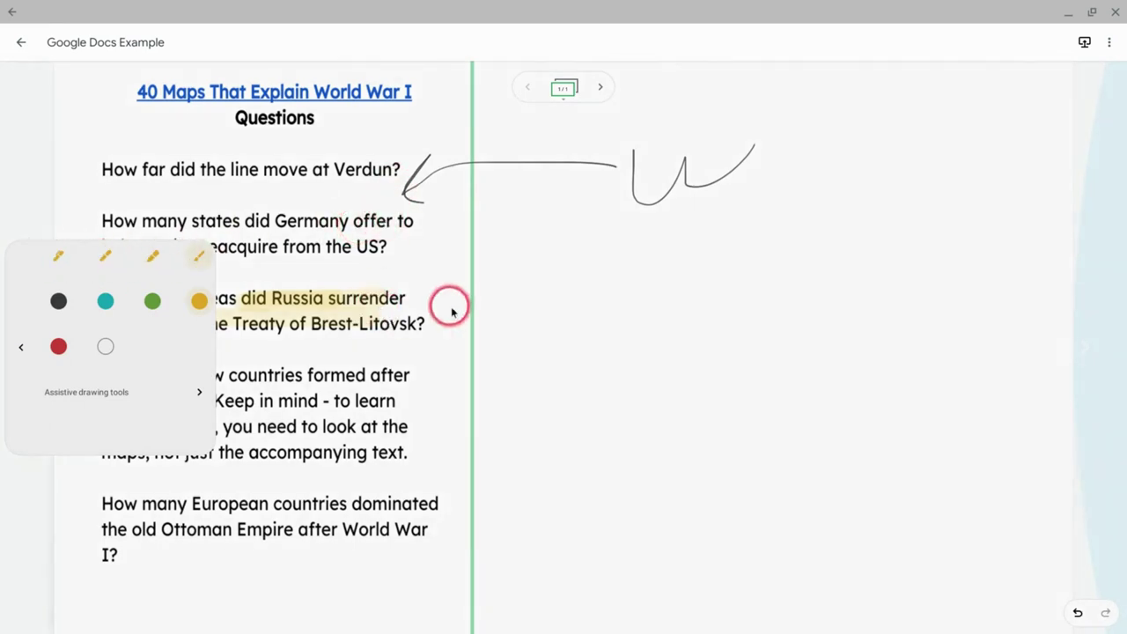
click(388, 236)
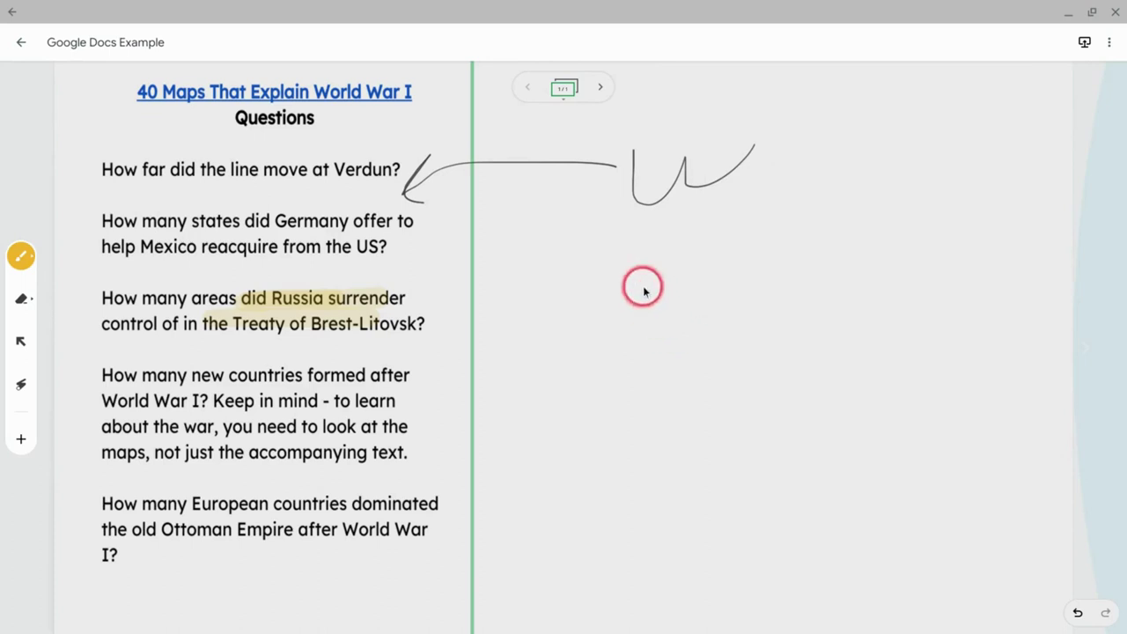
- Add blank frame 2/2 and bring the Chrome window with the questions document forward
click(598, 87)
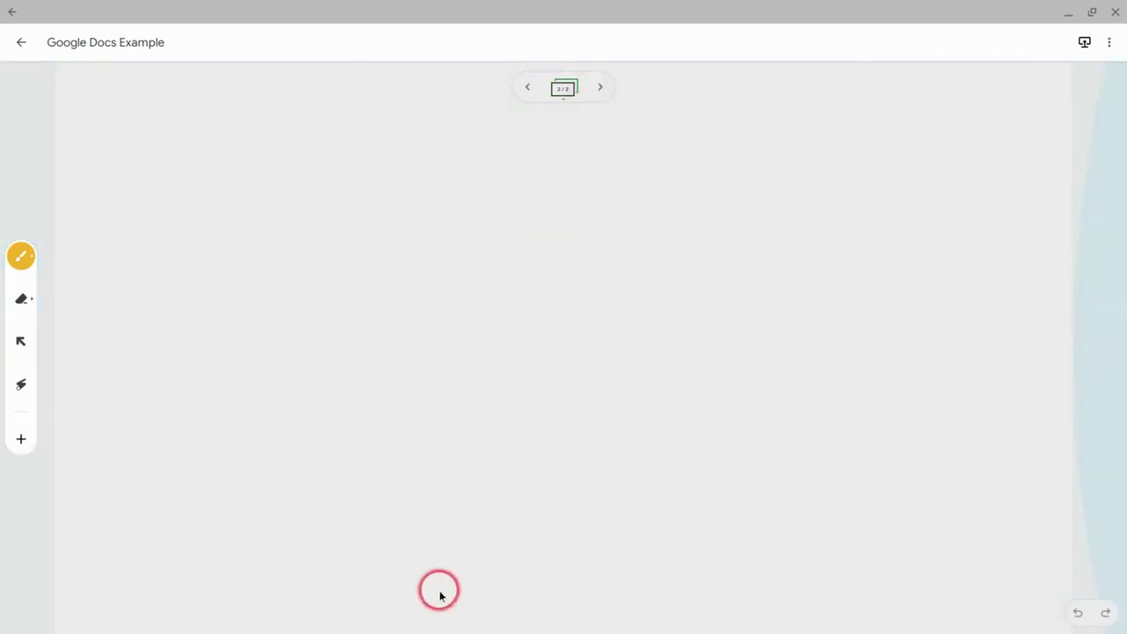
mouse_move(308, 624)
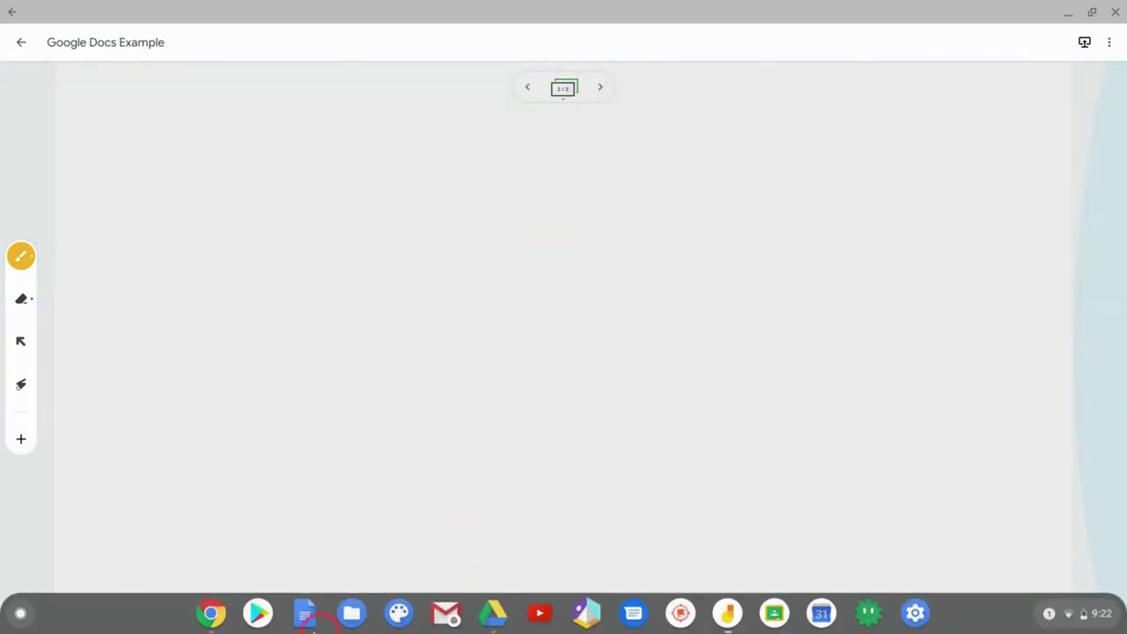
click(211, 618)
- Set the questions document's page orientation to Landscape in Page setup and check the result
click(152, 8)
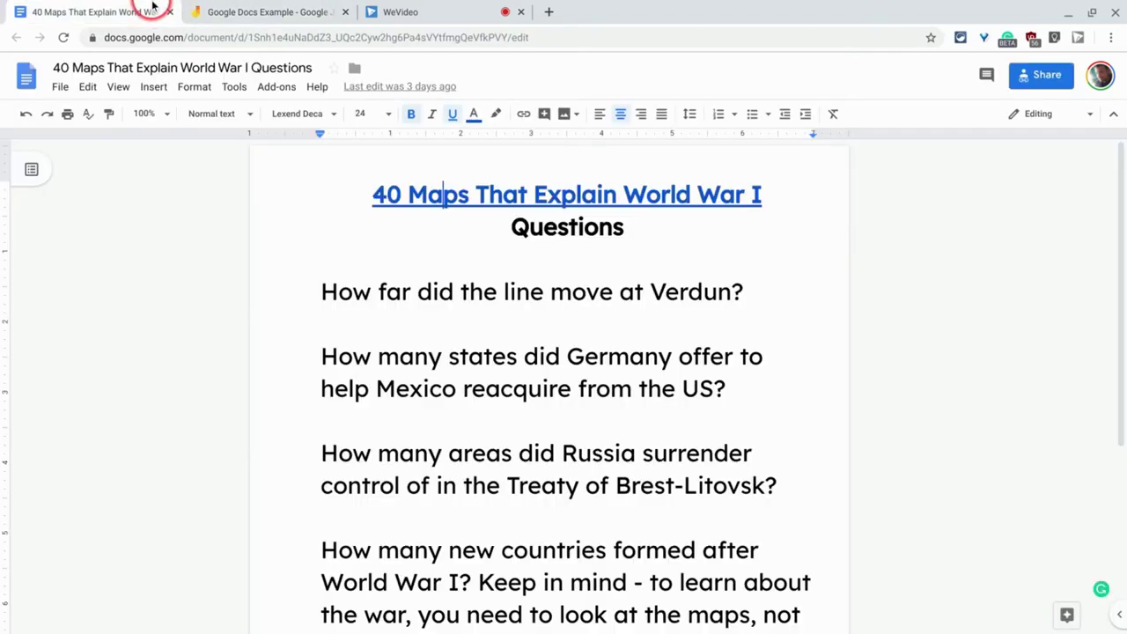
click(60, 88)
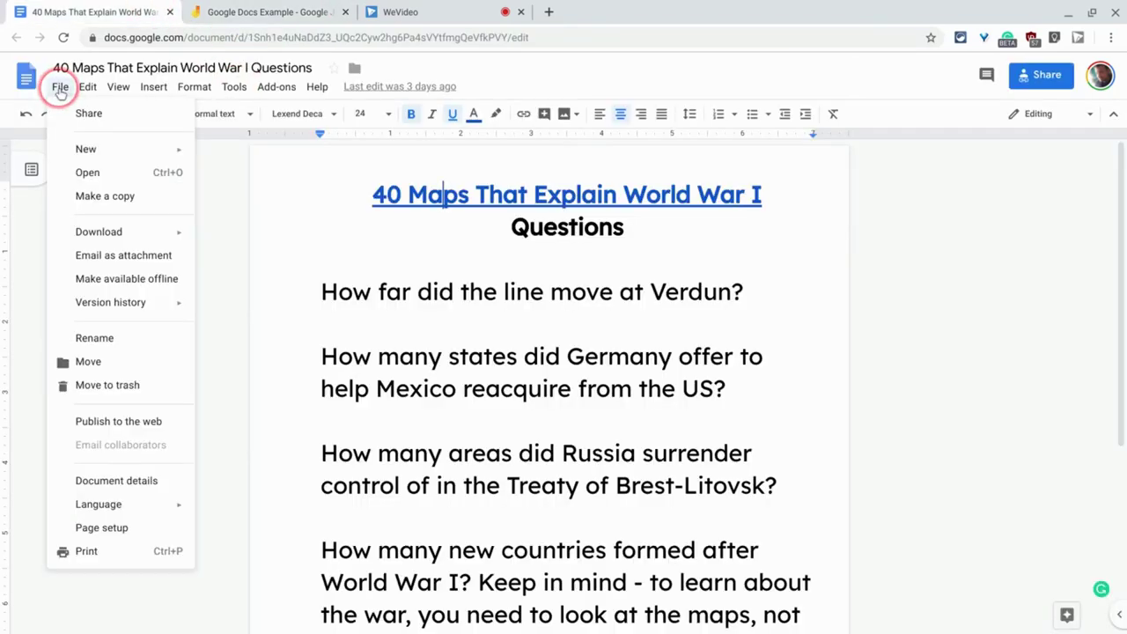
click(99, 528)
click(528, 275)
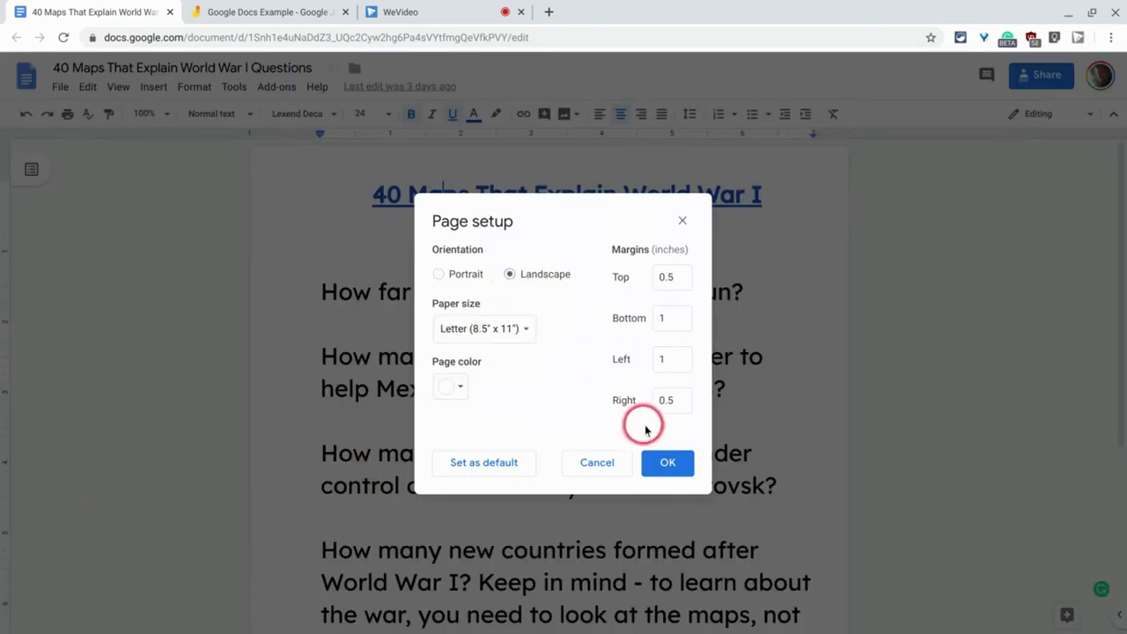
click(665, 463)
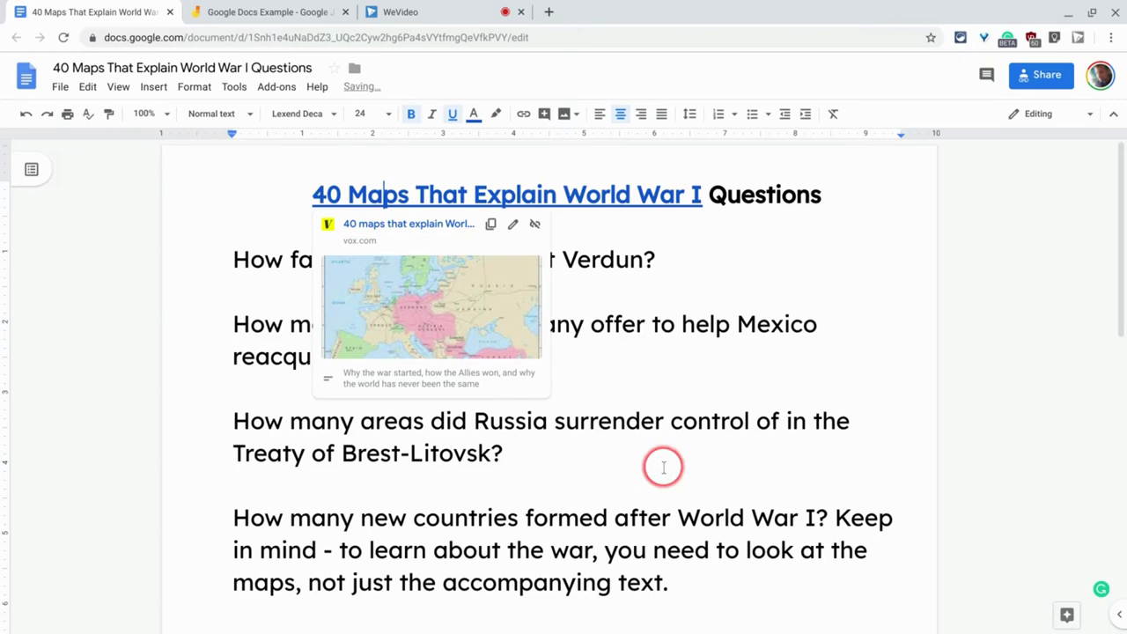
scroll(521, 380, down, 8)
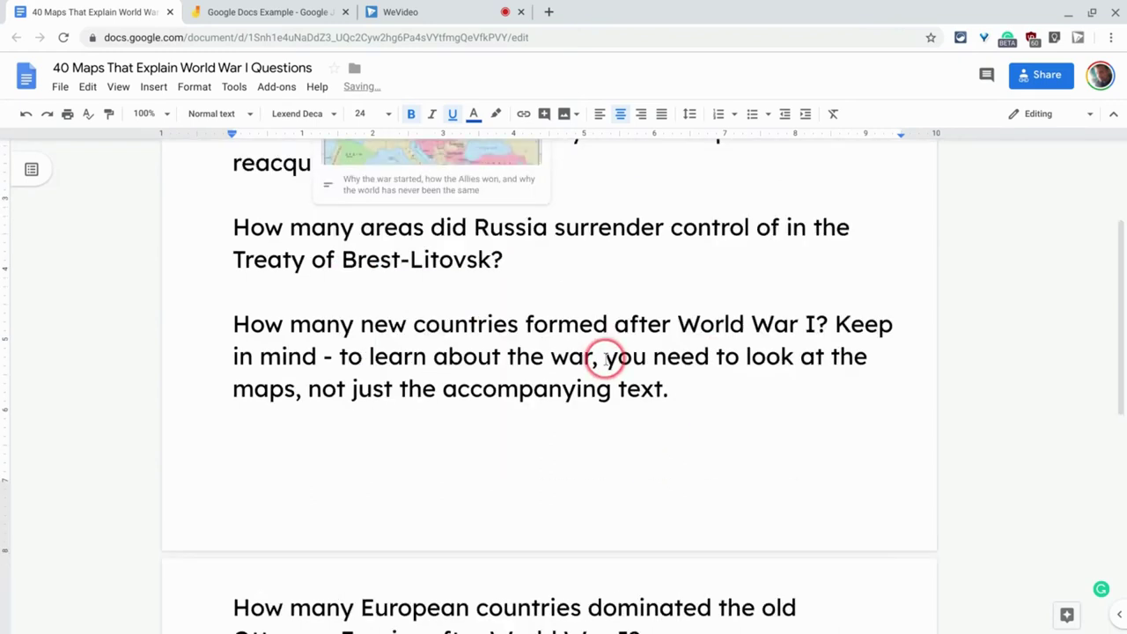
scroll(604, 359, up, 3)
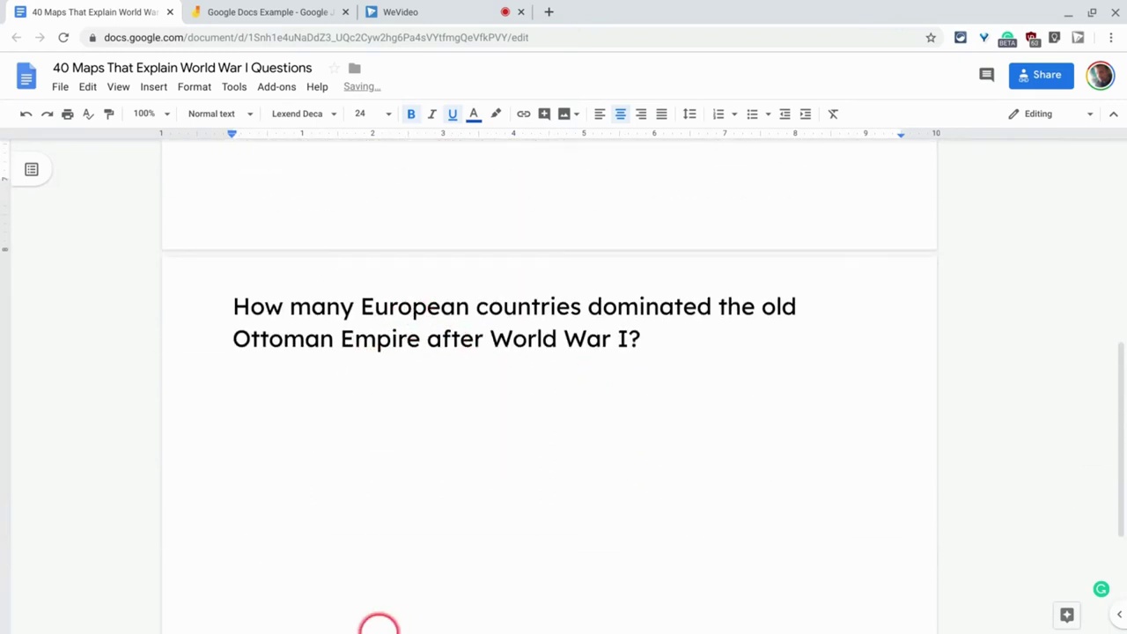
mouse_move(378, 629)
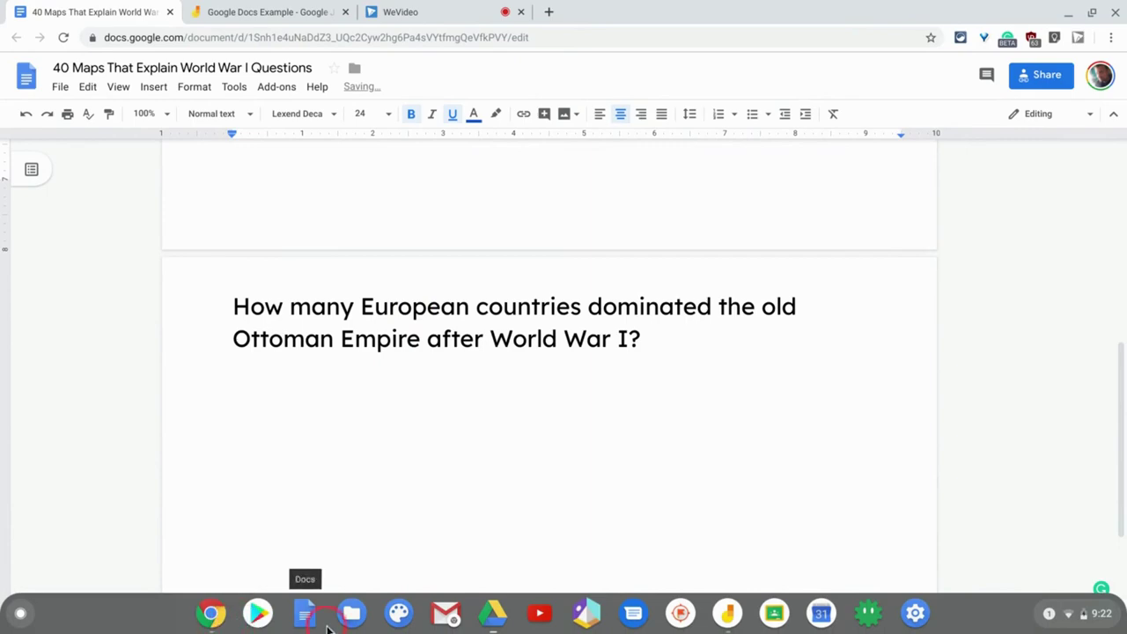
- Search Drive for '40 wor' and insert the Questions doc onto the second frame
click(727, 615)
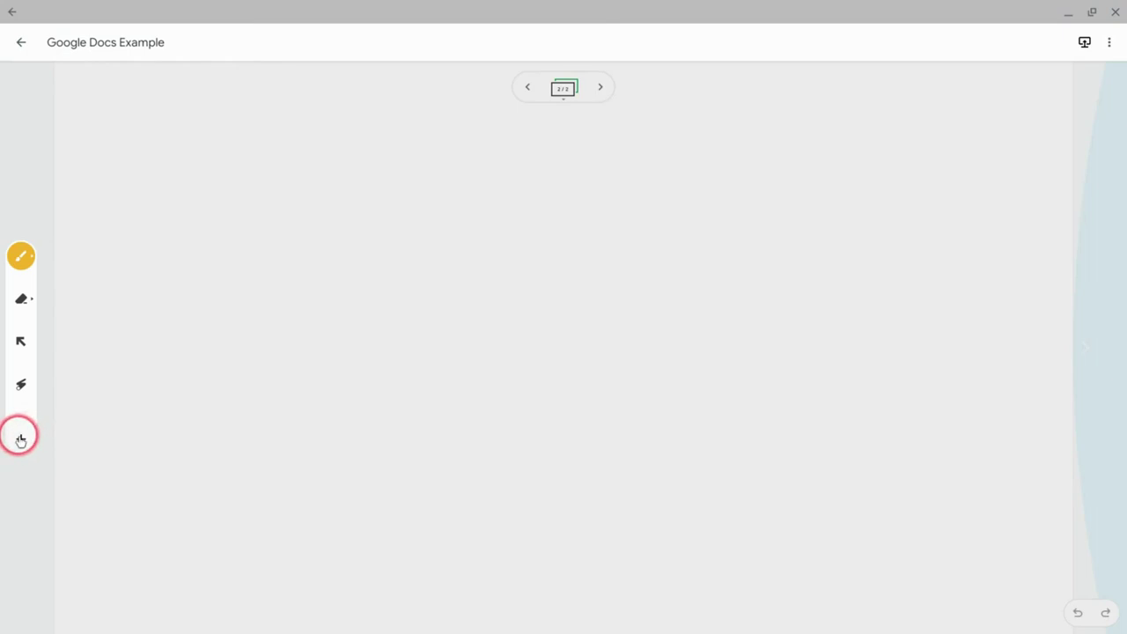
click(20, 439)
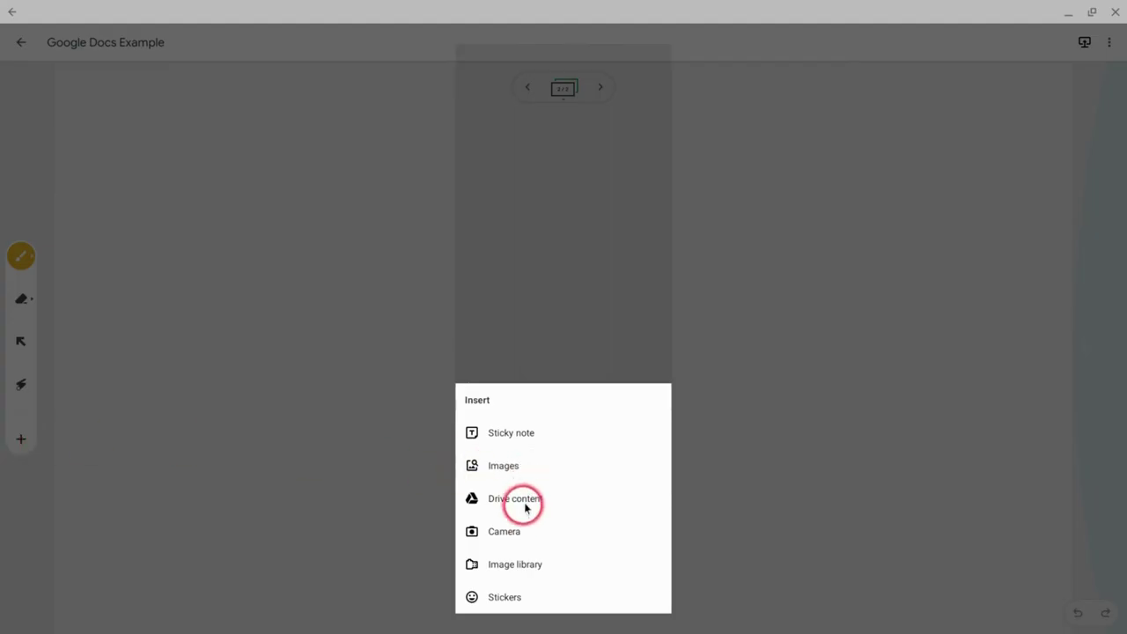
click(526, 500)
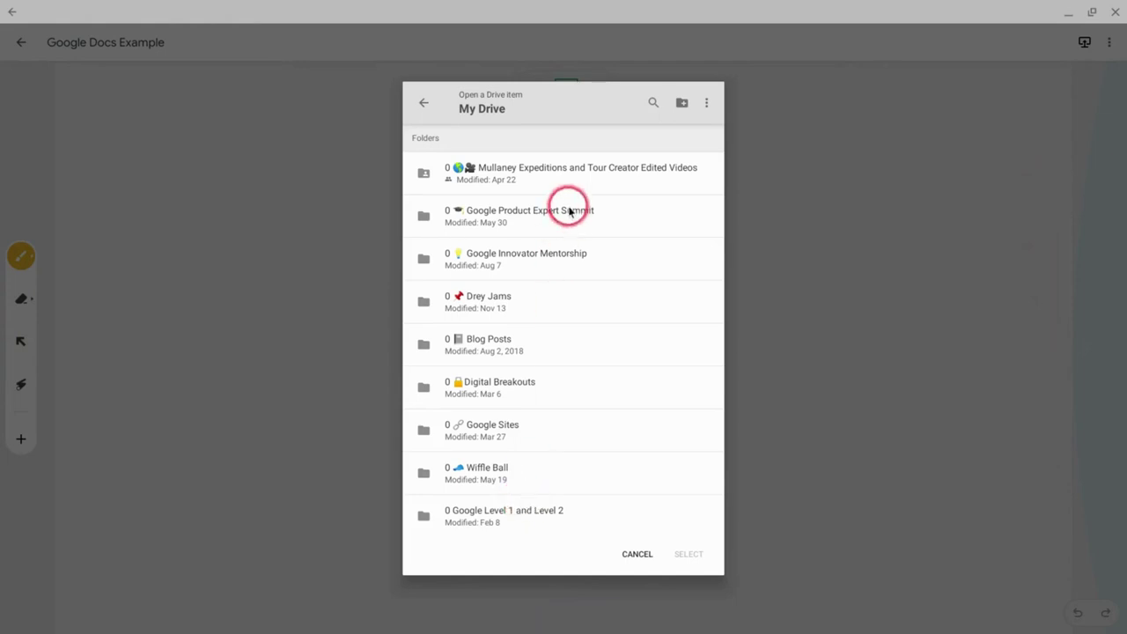
click(654, 102)
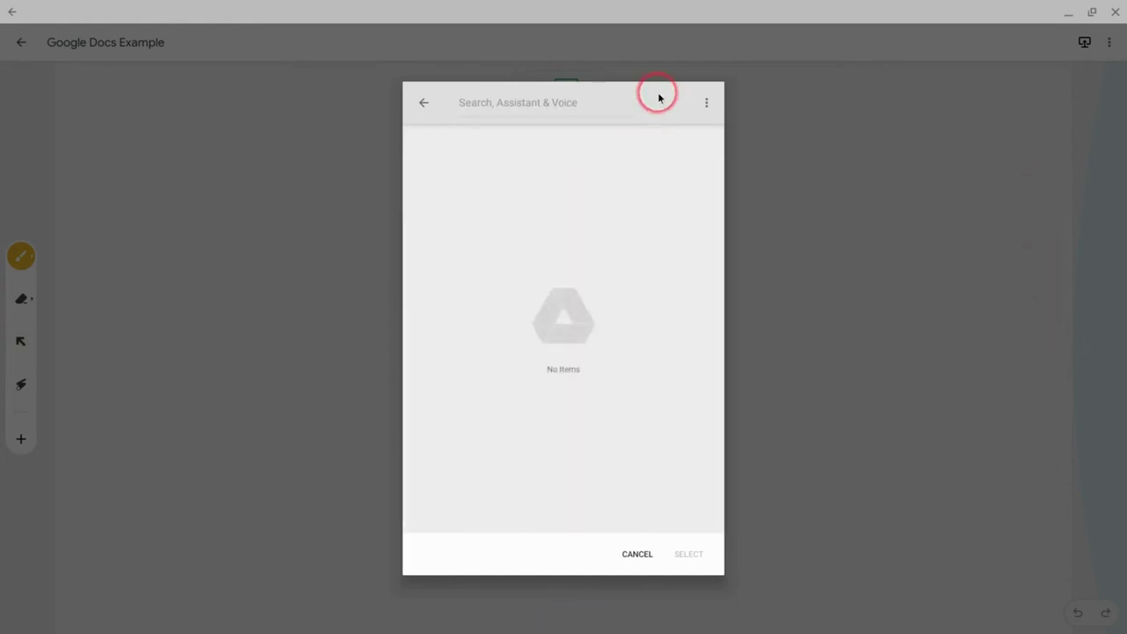
text(40 world)
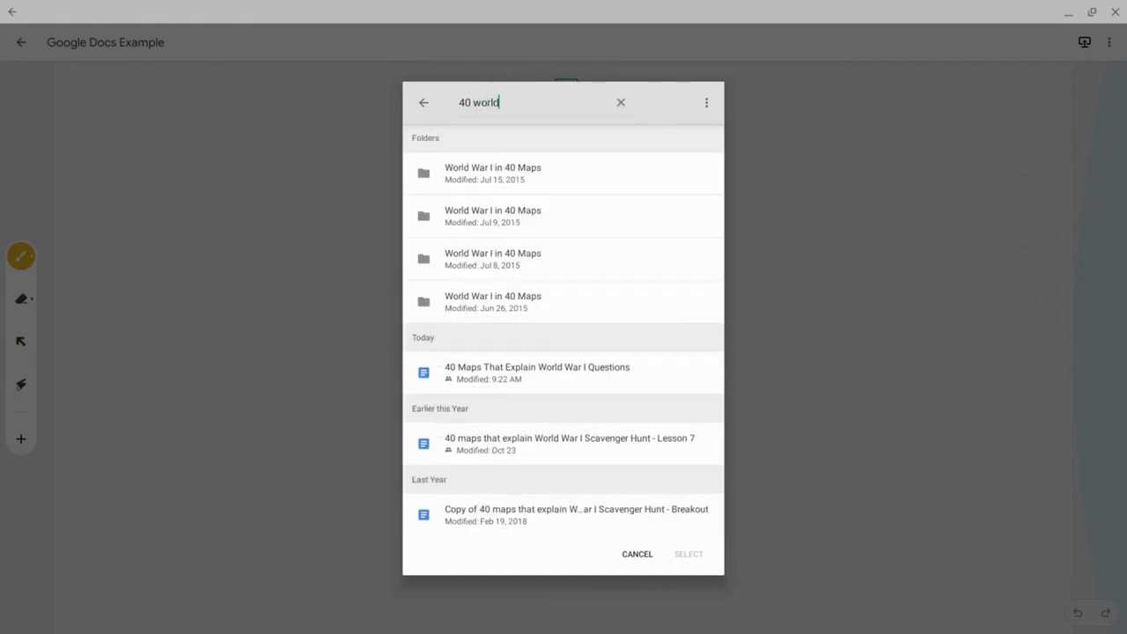
click(542, 363)
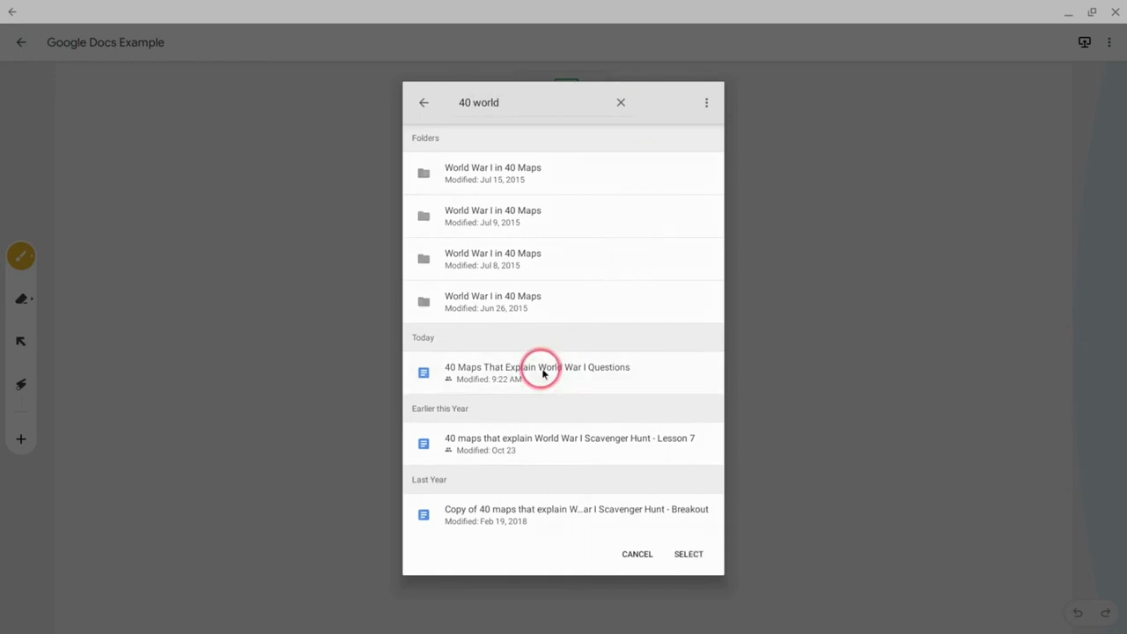
click(688, 553)
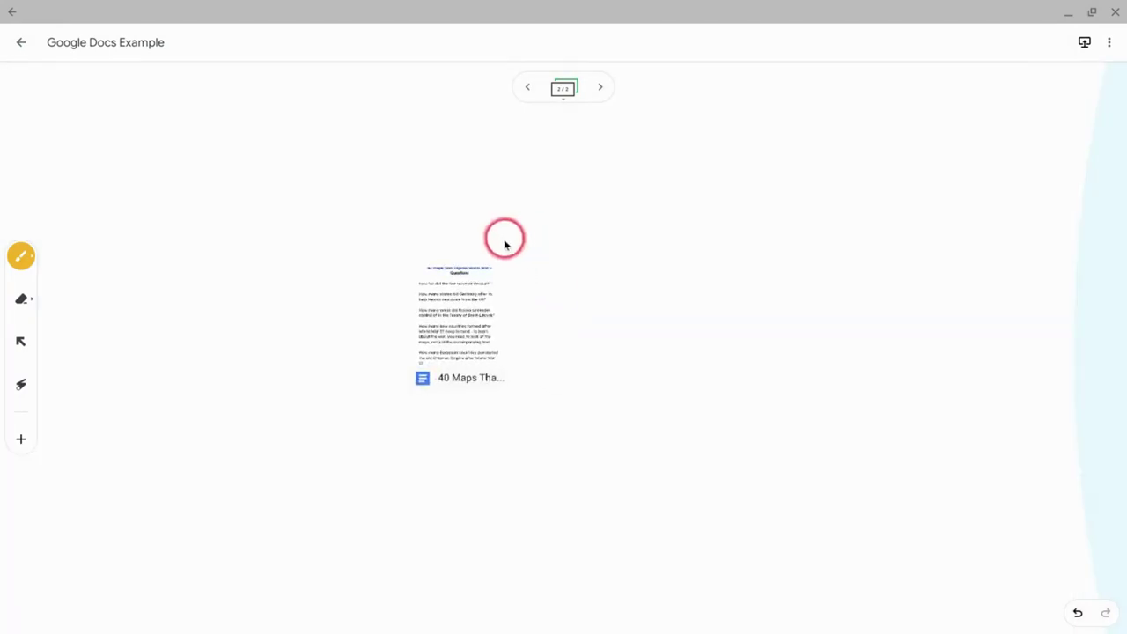
- Drag the doc's first page onto the frame, close the preview, and move the doc card off the frame
click(447, 303)
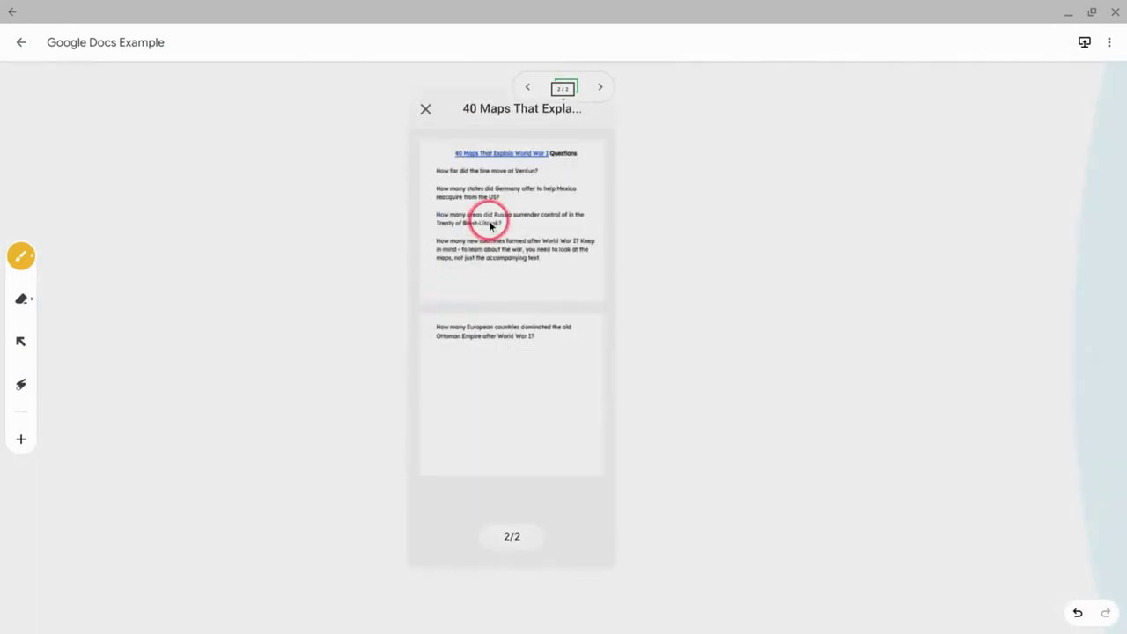
drag(490, 225, 244, 227)
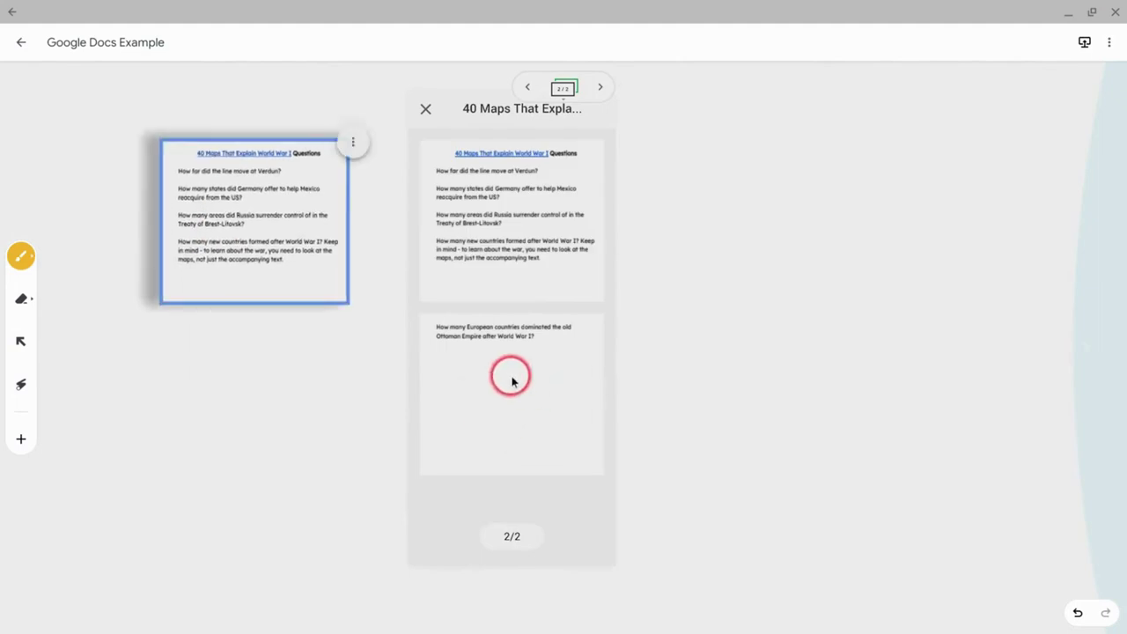
click(425, 109)
scroll(586, 342, down, 5)
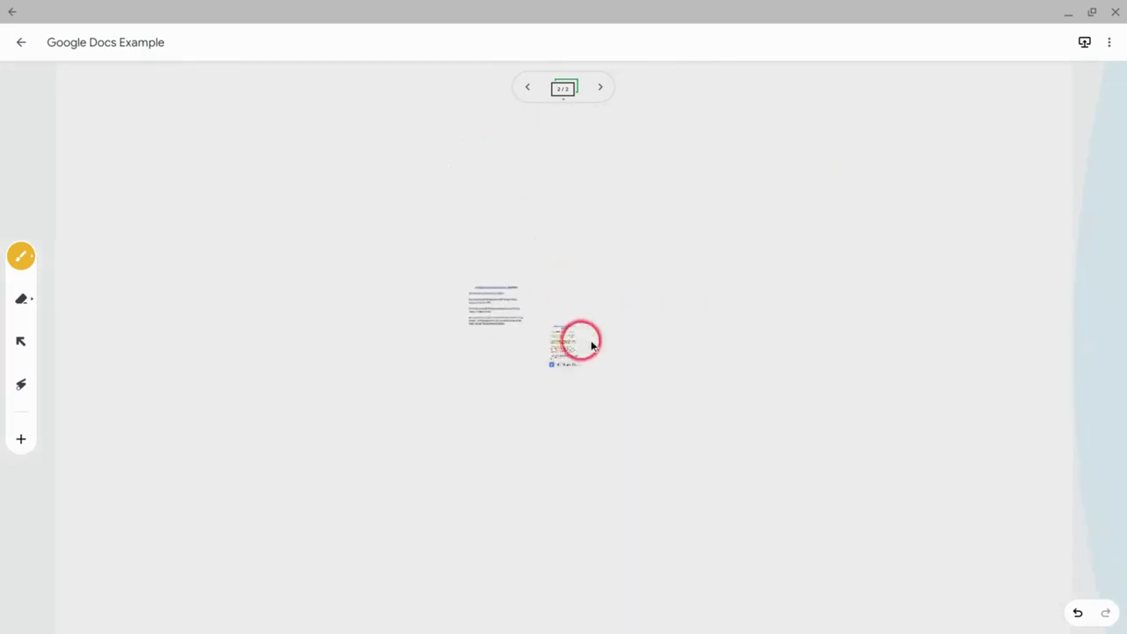
mouse_move(579, 339)
mouse_down()
mouse_move(615, 341)
mouse_move(599, 344)
mouse_move(555, 617)
mouse_move(531, 611)
mouse_up()
- Select the page card and enlarge it to fill most of the frame
click(21, 342)
click(491, 309)
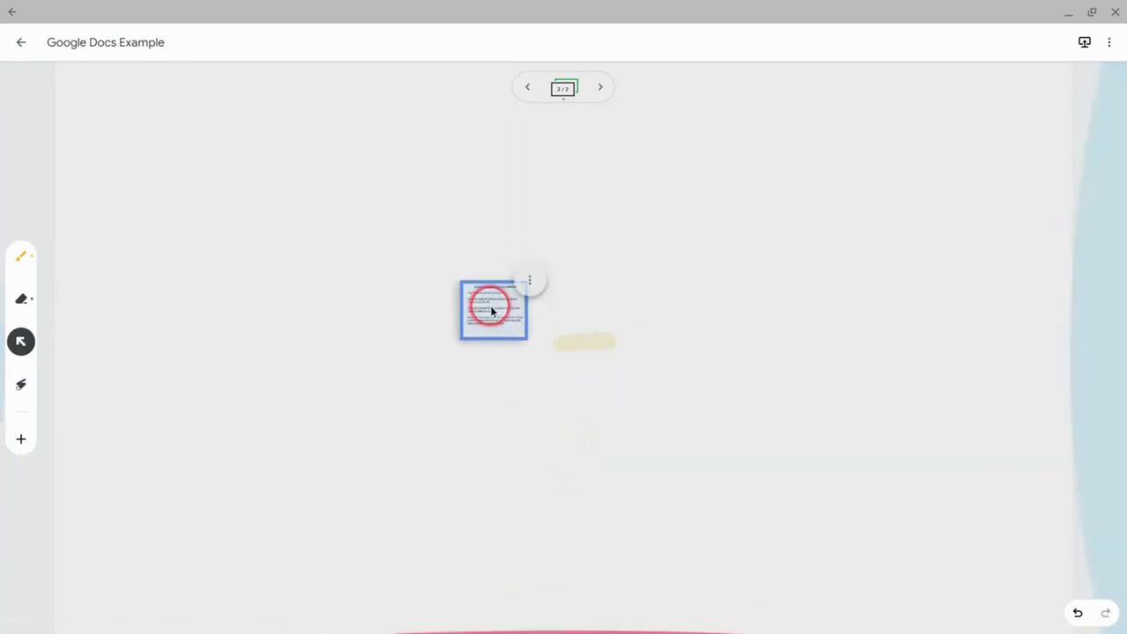
drag(490, 309, 476, 366)
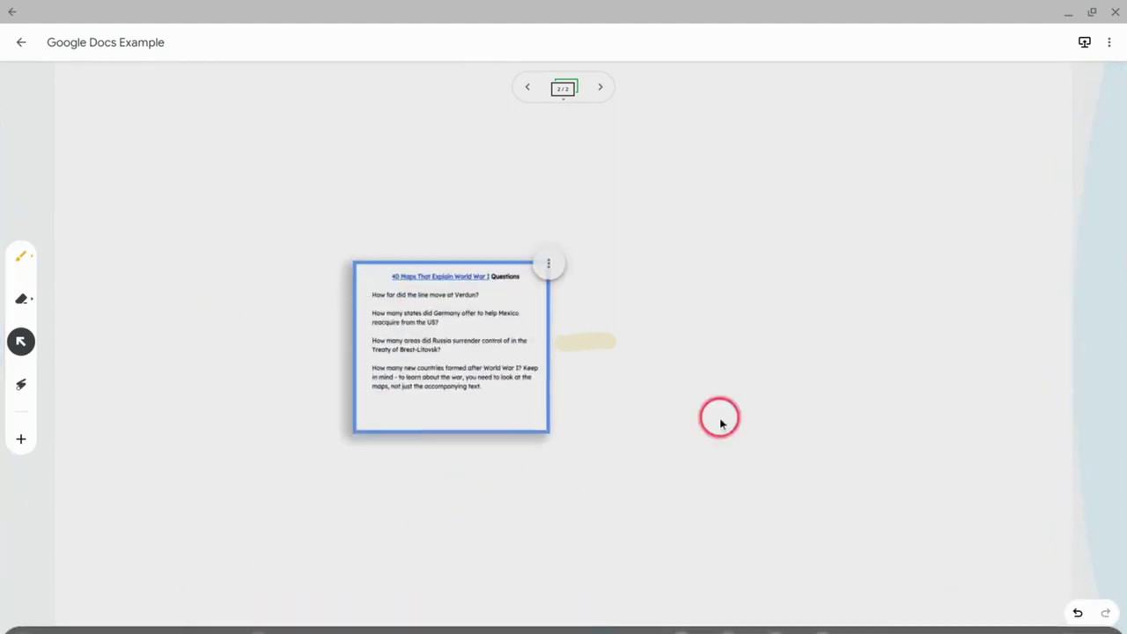
drag(715, 411, 693, 404)
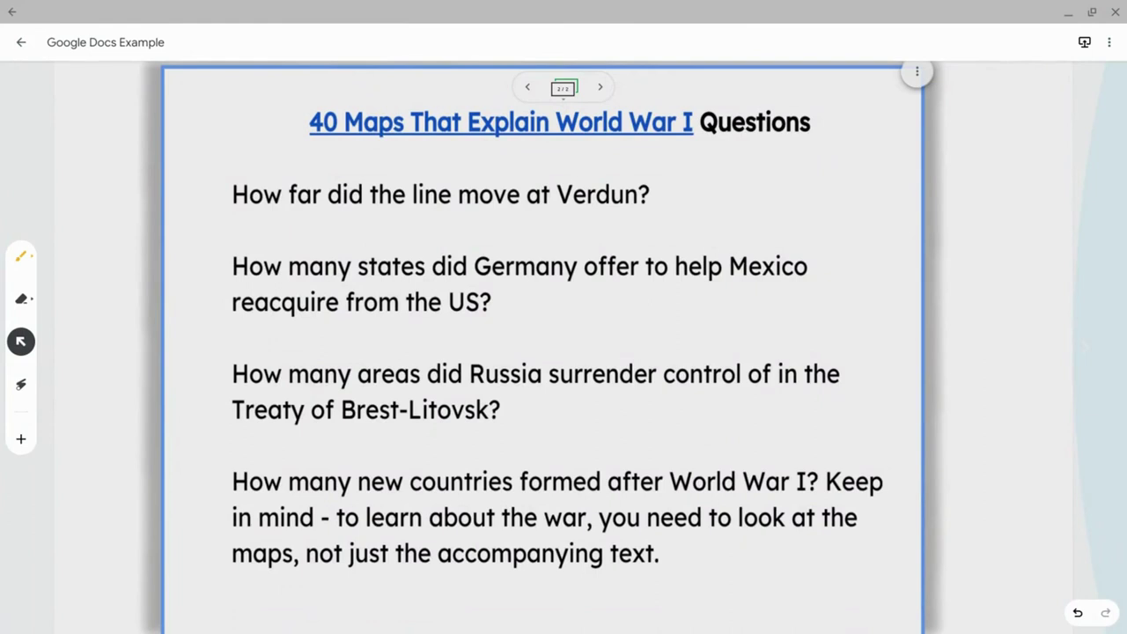
- Highlight the Verdun question in yellow with the highlighter
click(21, 255)
drag(554, 340, 616, 341)
drag(331, 198, 704, 201)
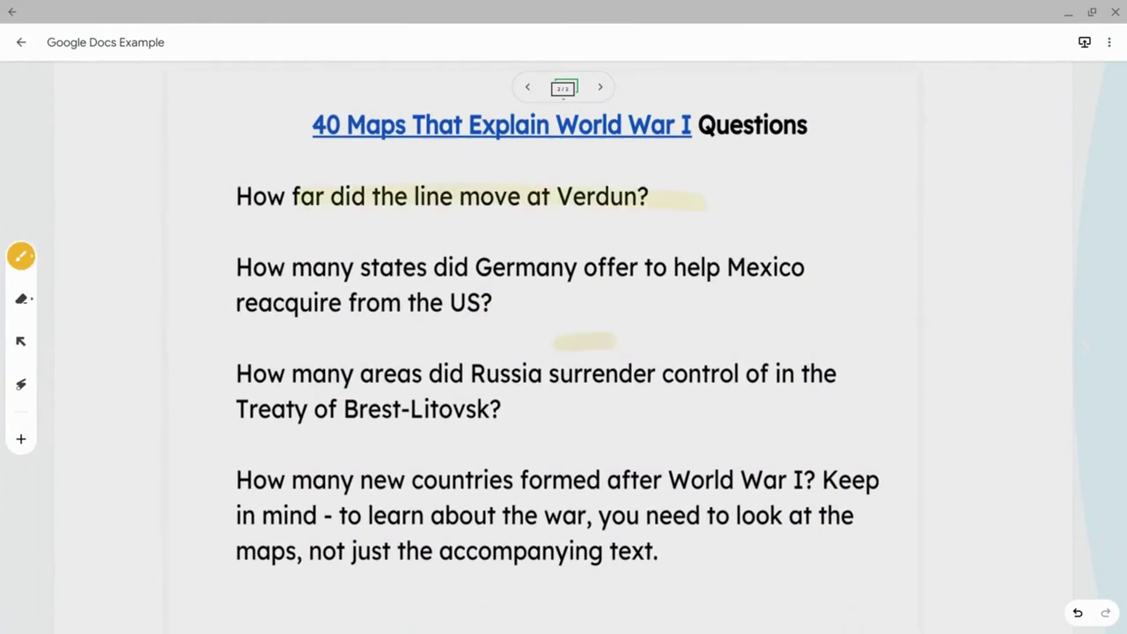
- Switch to a fine black pen and draw an arrow and circle marking 'help Mexico'
click(21, 255)
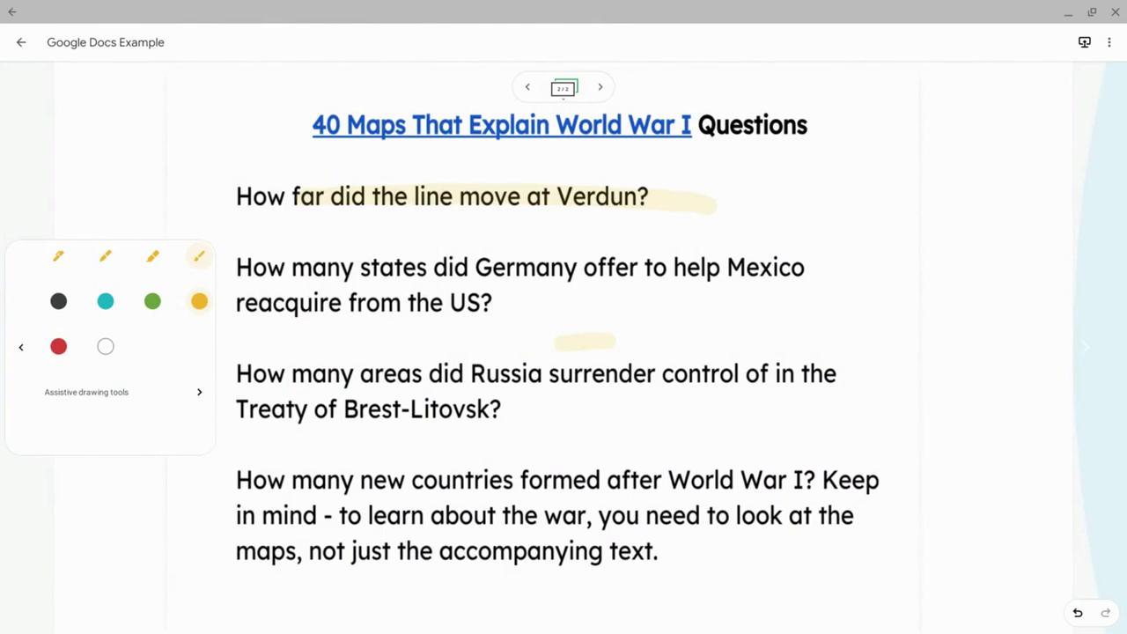
click(58, 301)
click(58, 255)
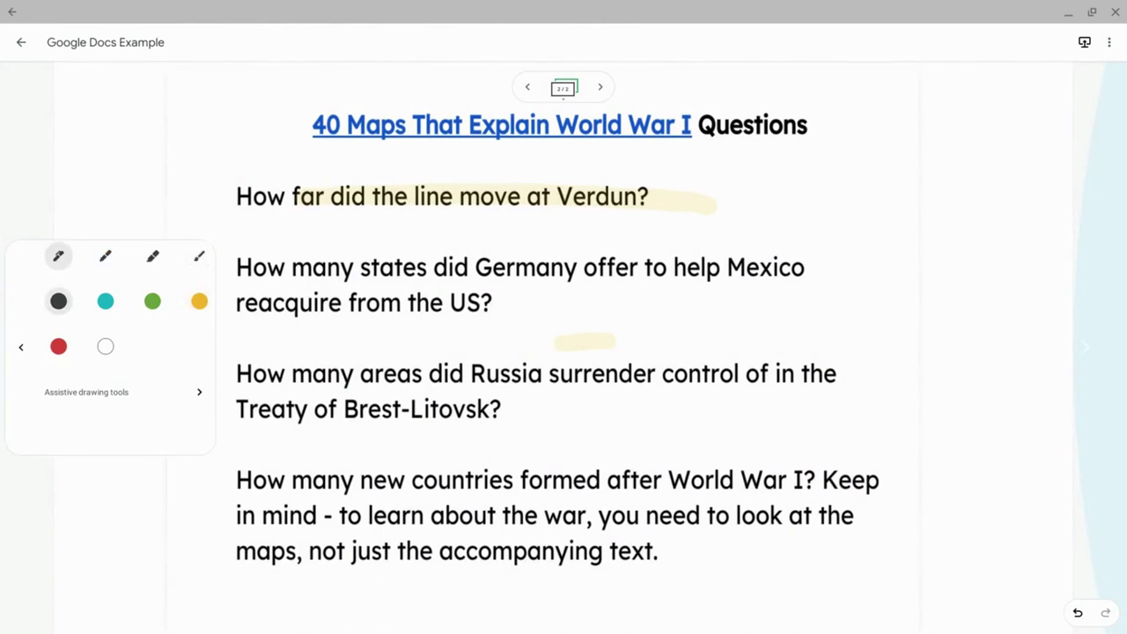
key(Escape)
mouse_move(971, 123)
mouse_down()
mouse_move(708, 278)
mouse_move(780, 310)
mouse_up()
mouse_move(839, 239)
mouse_down()
mouse_move(668, 333)
mouse_move(744, 240)
mouse_up()
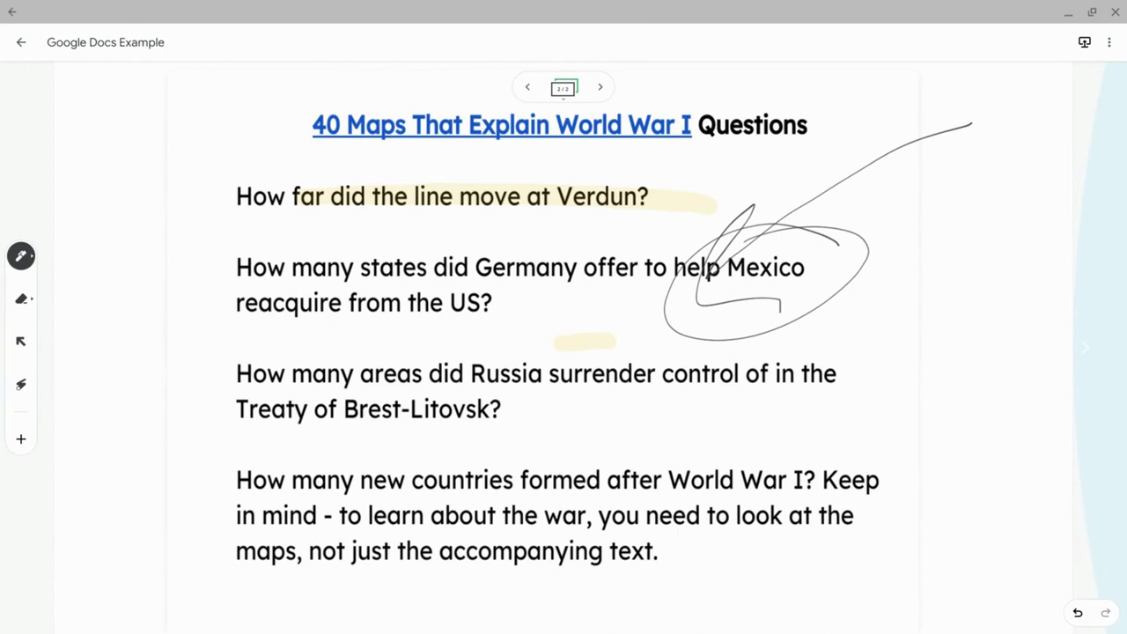
- Return to the first frame with the portrait question page and its Verdun arrow
click(535, 92)
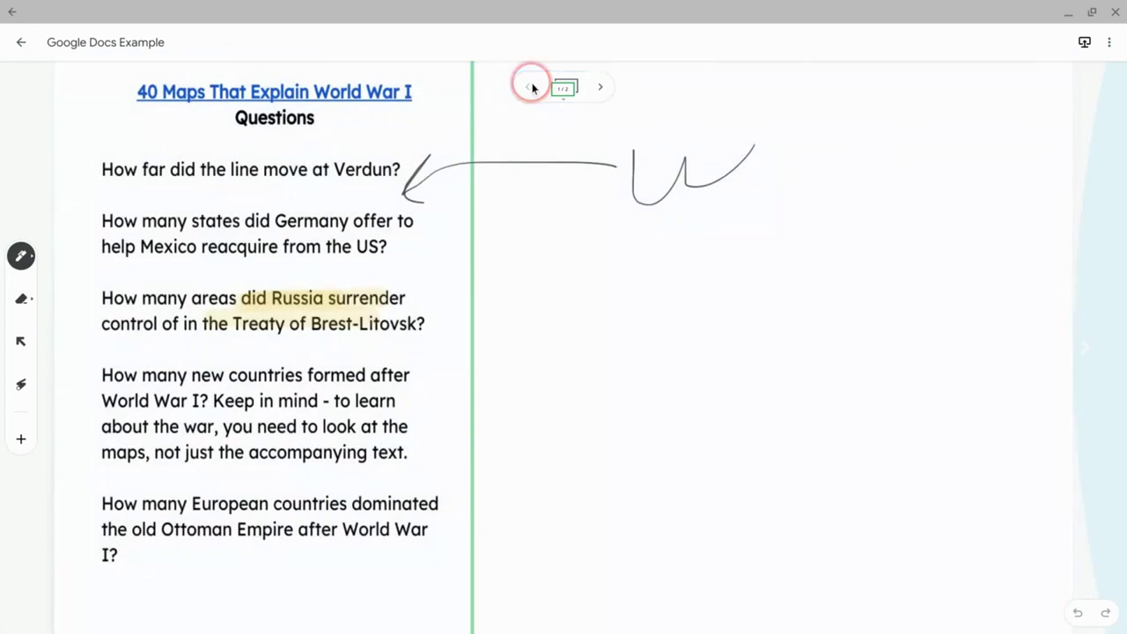